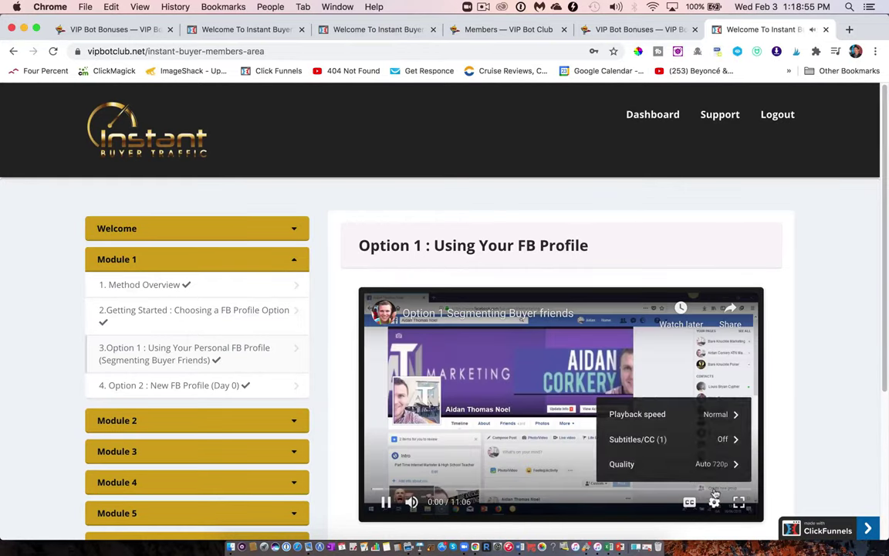
Set the playback quality of the lesson video "Option 1 Segmenting Buyer friends" and show it in full screen.
left_click(698, 463)
left_click(636, 375)
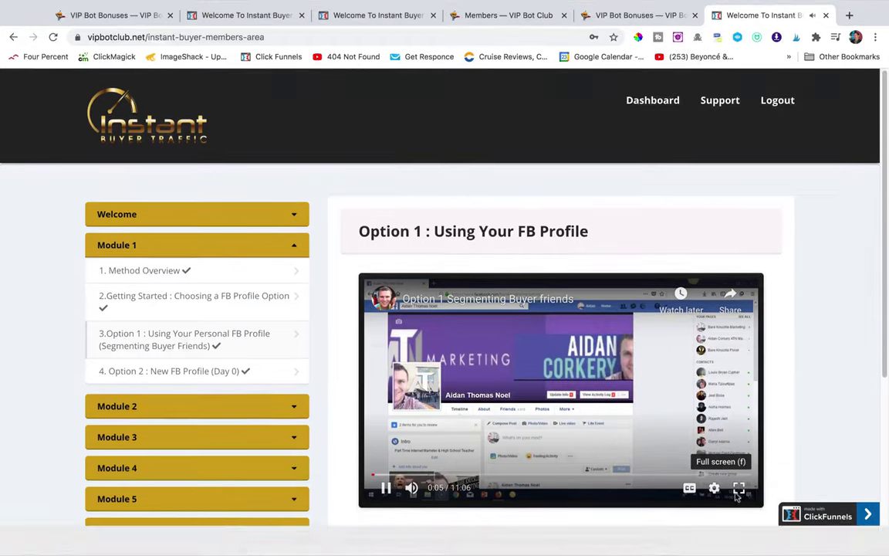
left_click(737, 490)
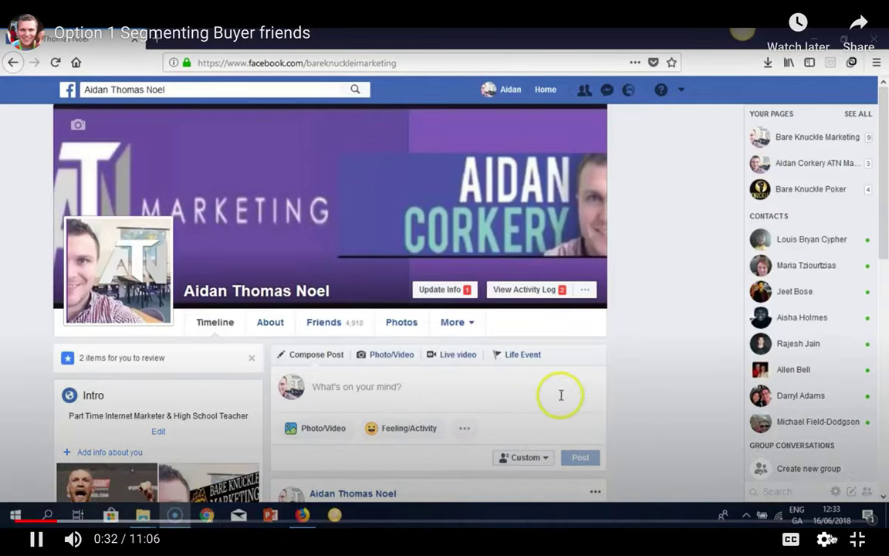
left_click(857, 538)
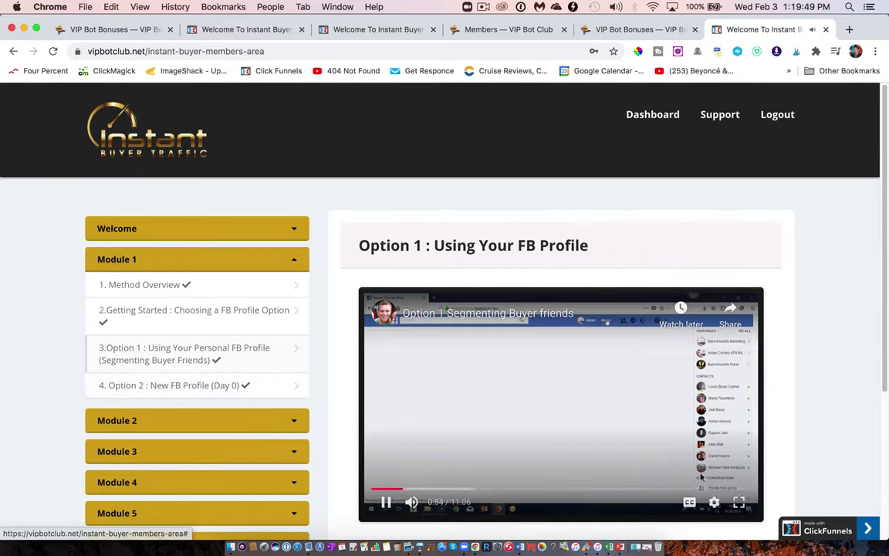
left_click(737, 500)
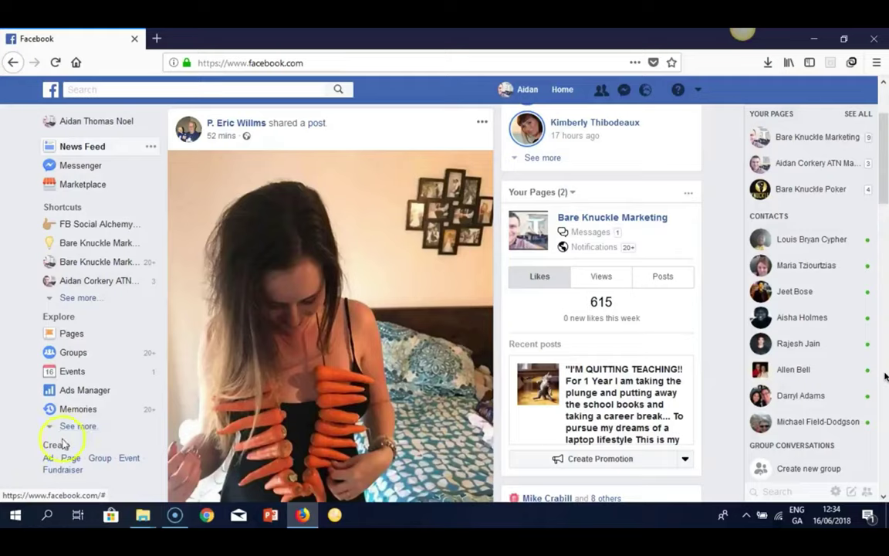
Open the friend lists overview from the expanded Explore section and view the Family list.
left_click(81, 428)
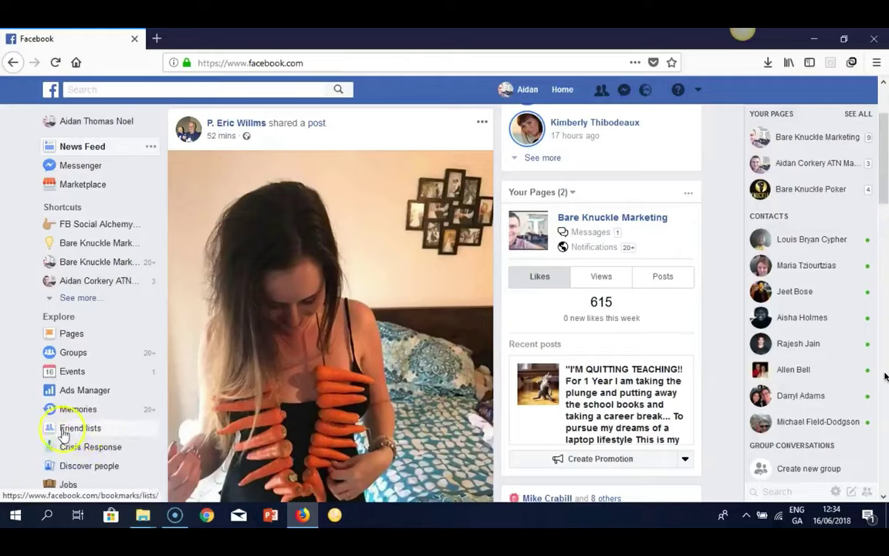
left_click(78, 429)
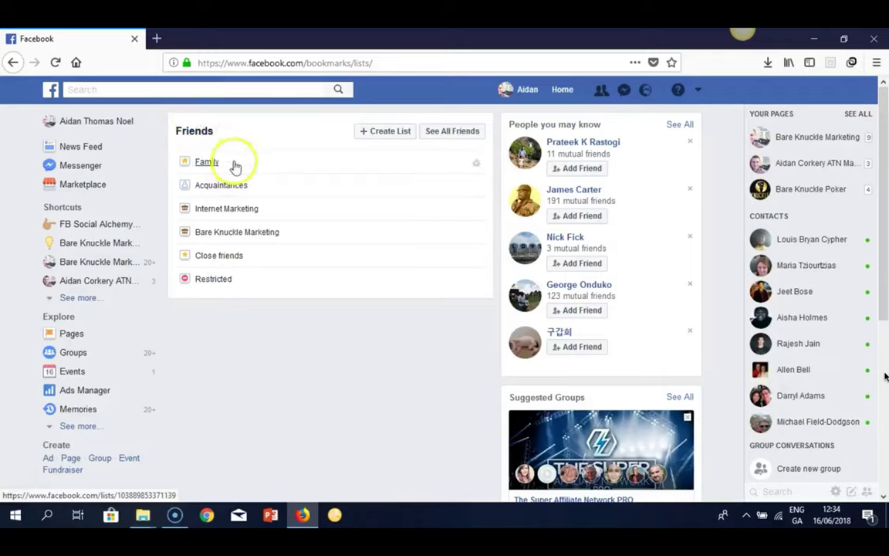
left_click(207, 164)
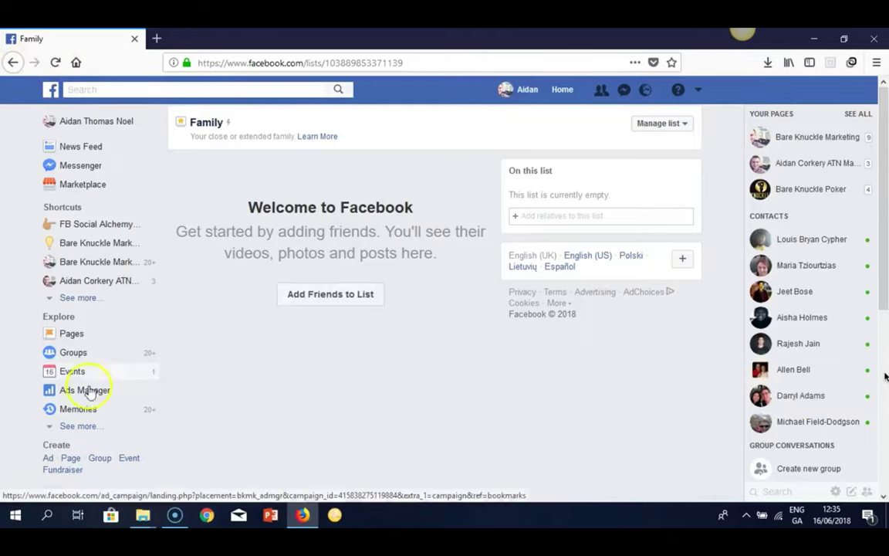
Return to the friend lists overview and create a new list named "Buyer Friends" without members.
left_click(77, 426)
left_click(80, 428)
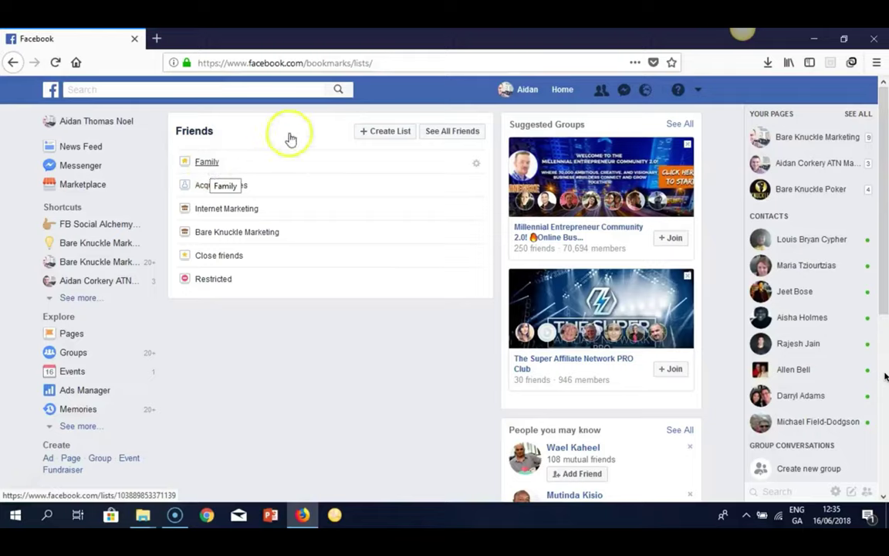
left_click(381, 135)
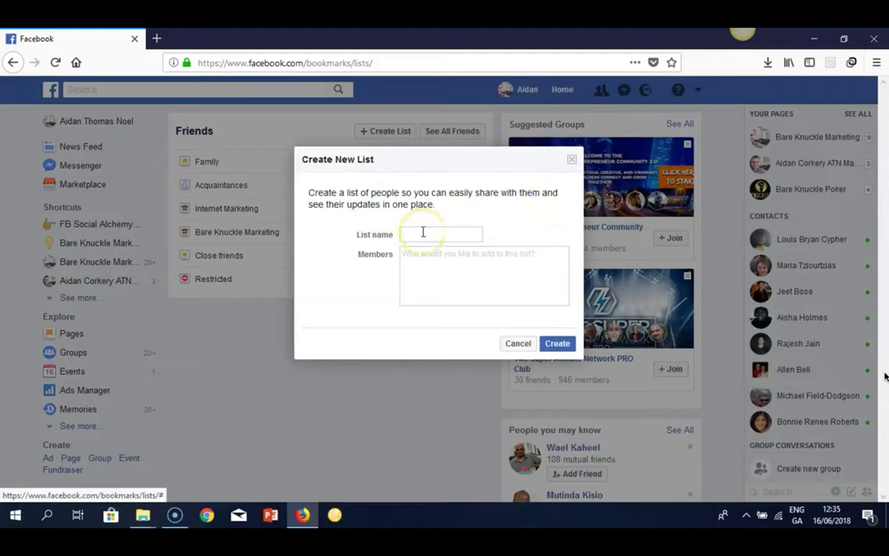
type("Buyer")
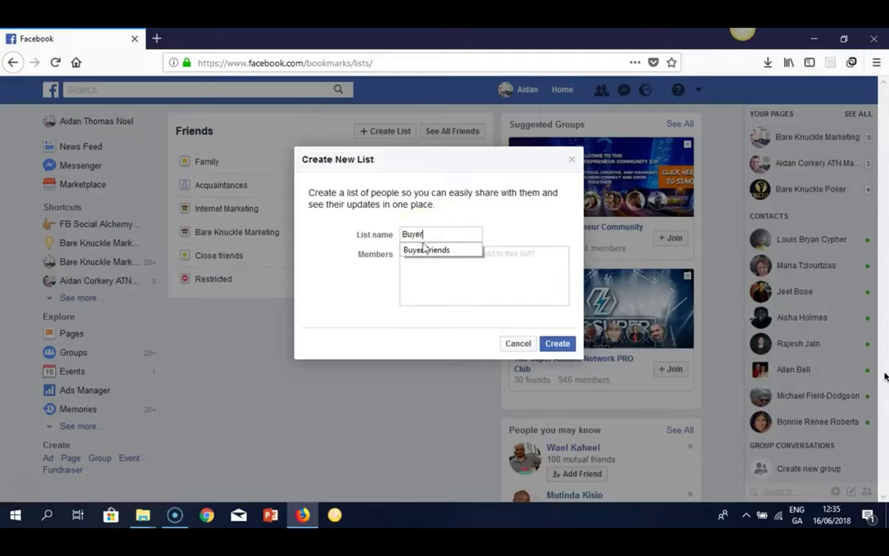
left_click(426, 249)
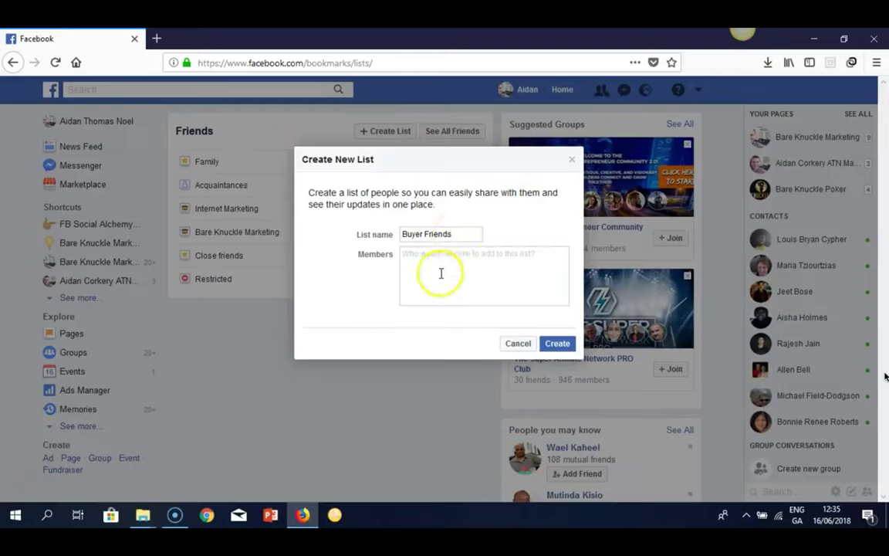
left_click(483, 261)
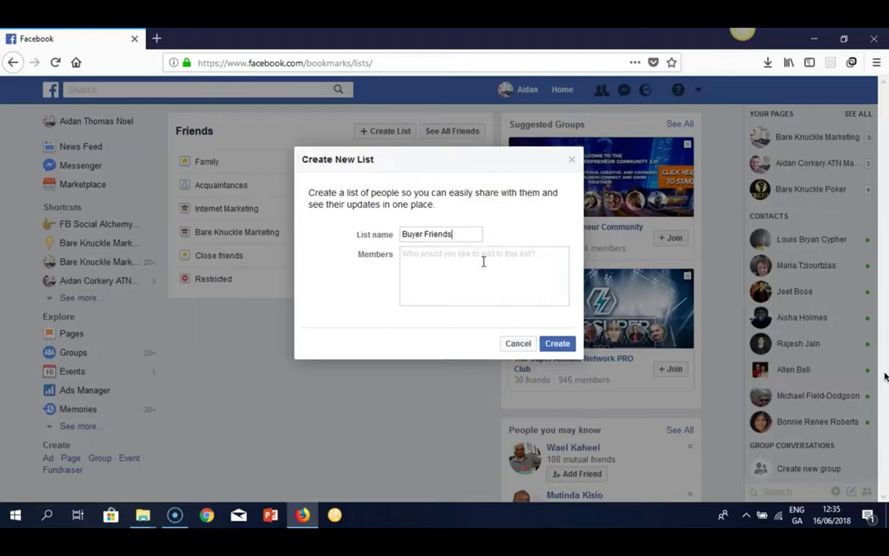
left_click(556, 346)
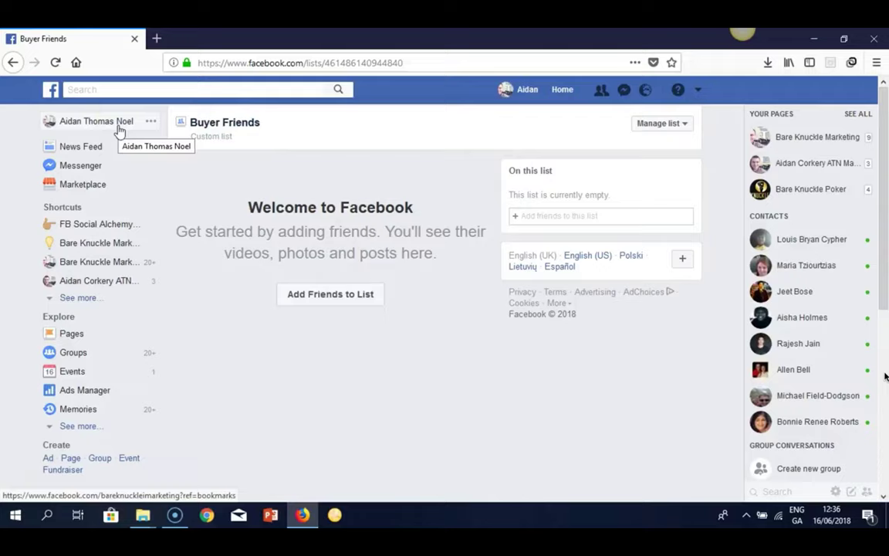
Open the Beta Testers Group from the recent searches and examine its discussion posts for comments expressing interest in offers.
left_click(102, 89)
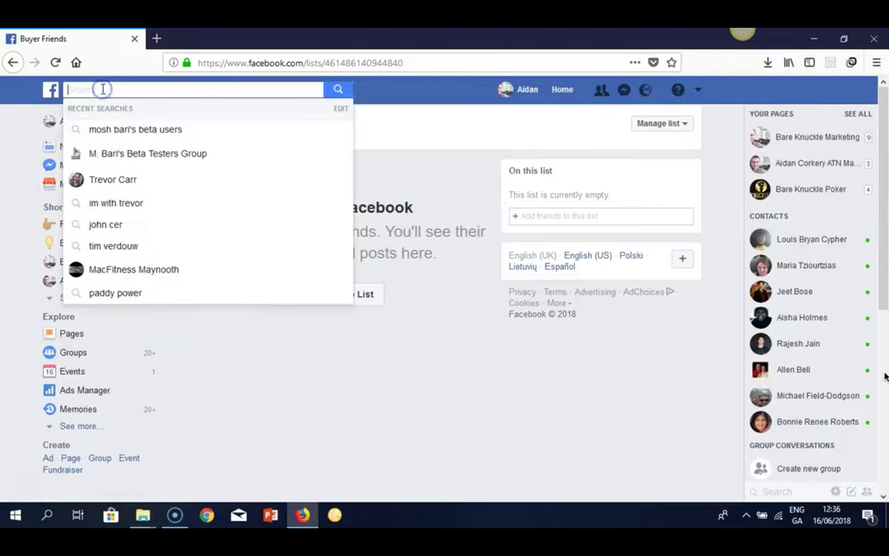
left_click(149, 154)
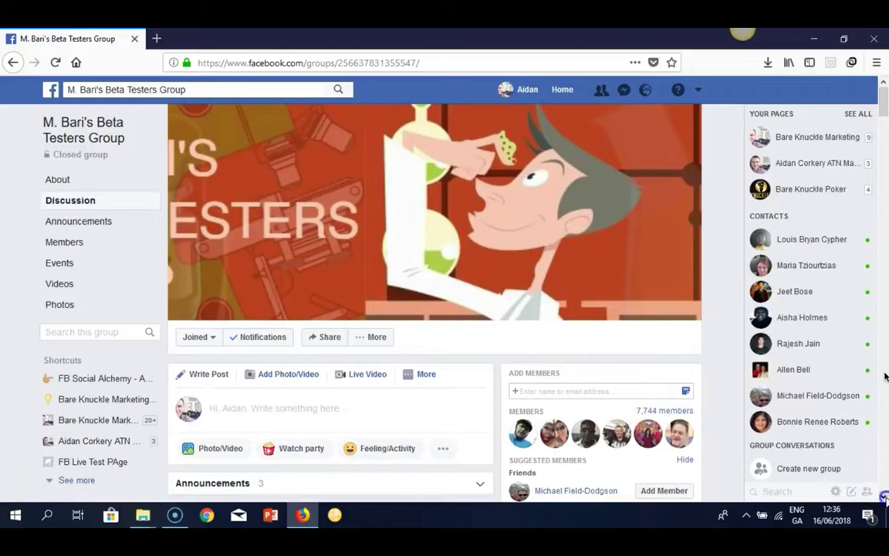
scroll(886, 376, "down", 10)
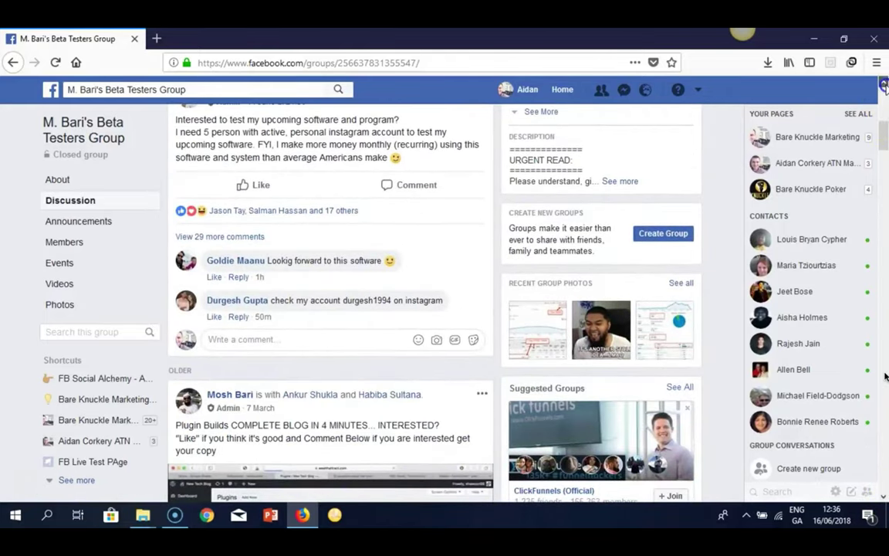
scroll(885, 376, "up", 2)
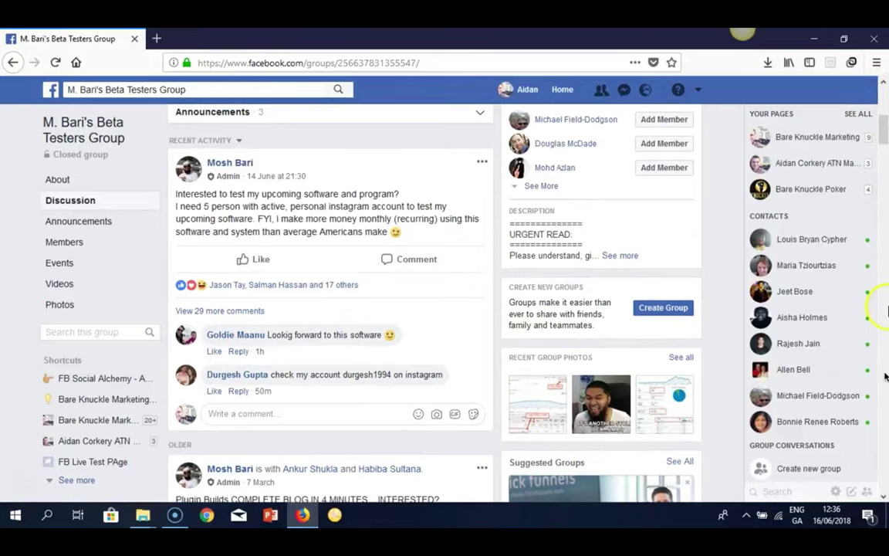
scroll(885, 376, "down", 8)
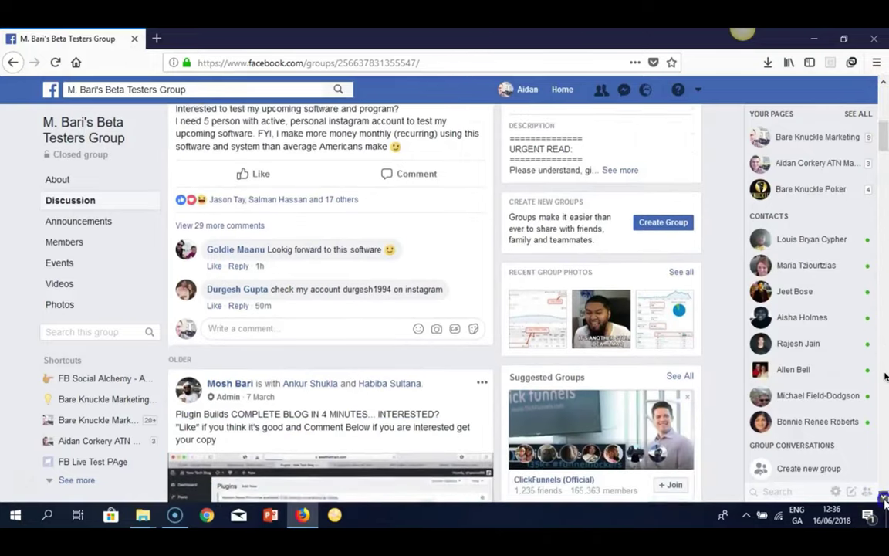
scroll(885, 376, "down", 10)
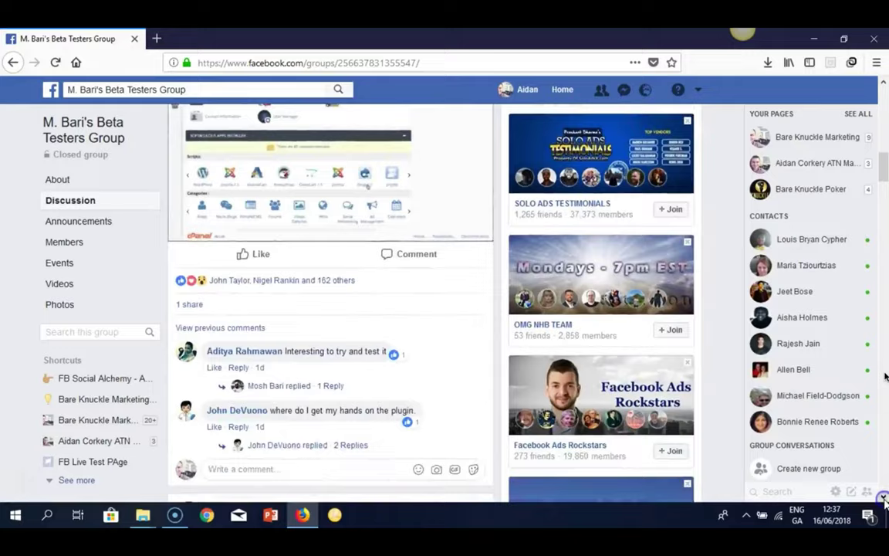
scroll(885, 376, "down", 4)
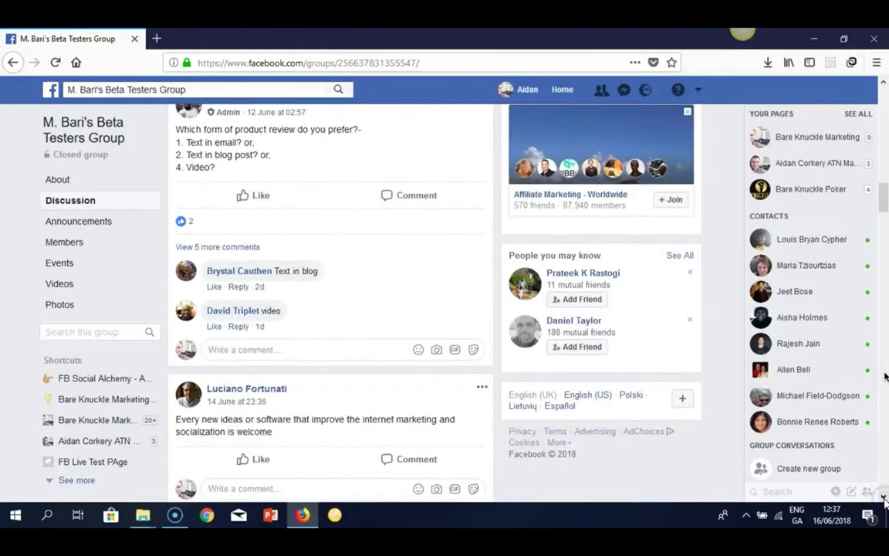
scroll(885, 376, "down", 10)
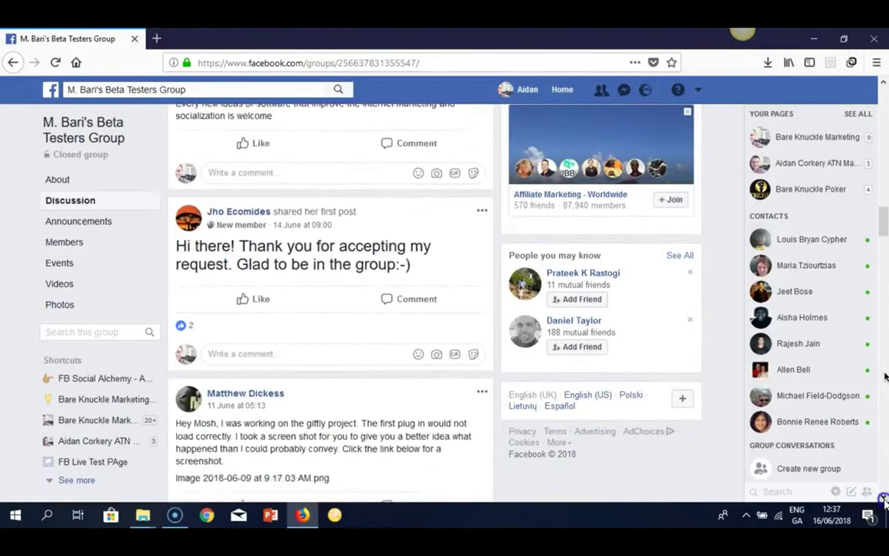
scroll(885, 375, "down", 10)
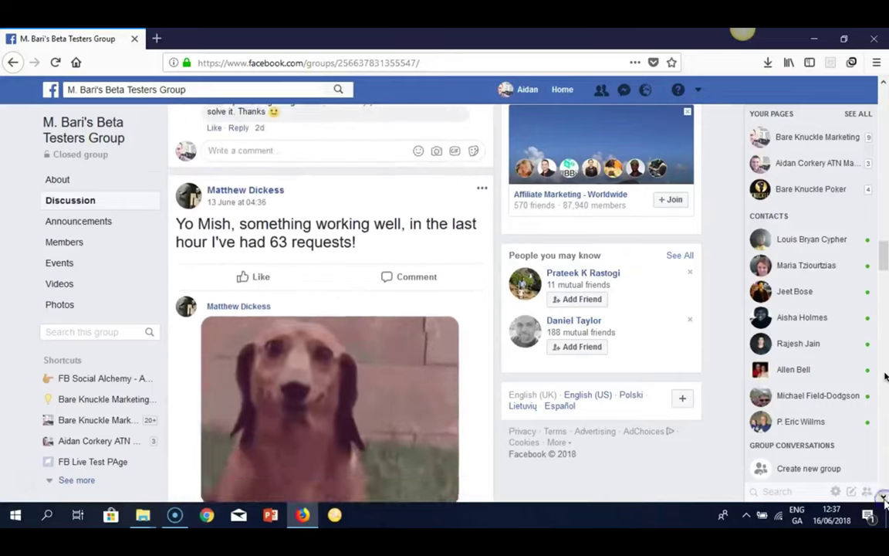
scroll(885, 376, "down", 8)
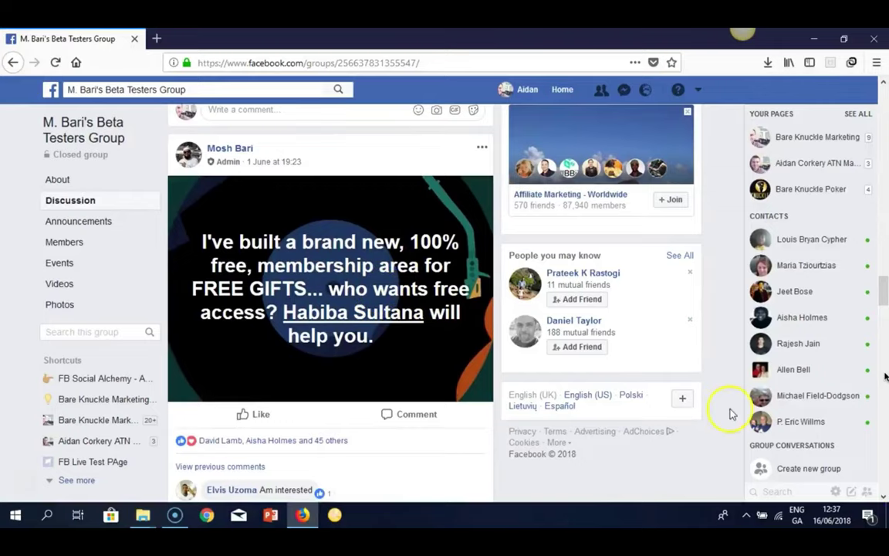
scroll(882, 498, "down", 8)
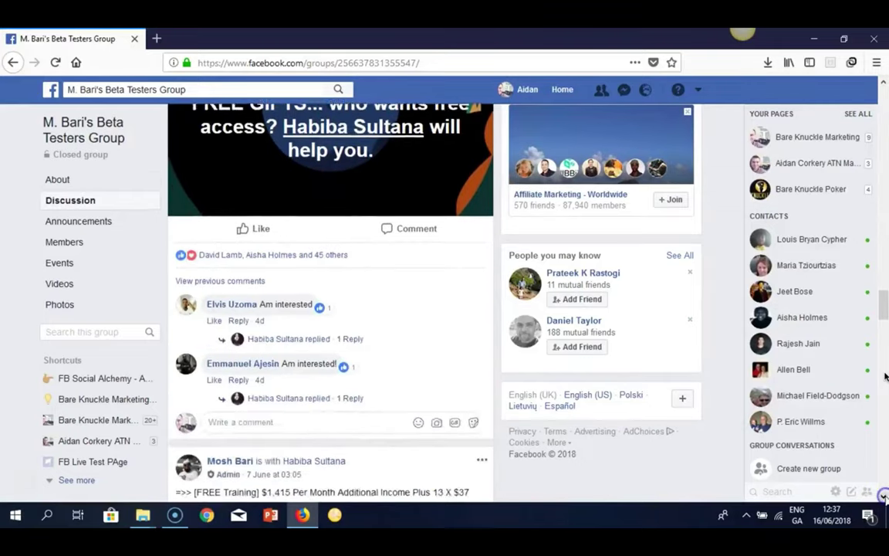
scroll(884, 376, "down", 5)
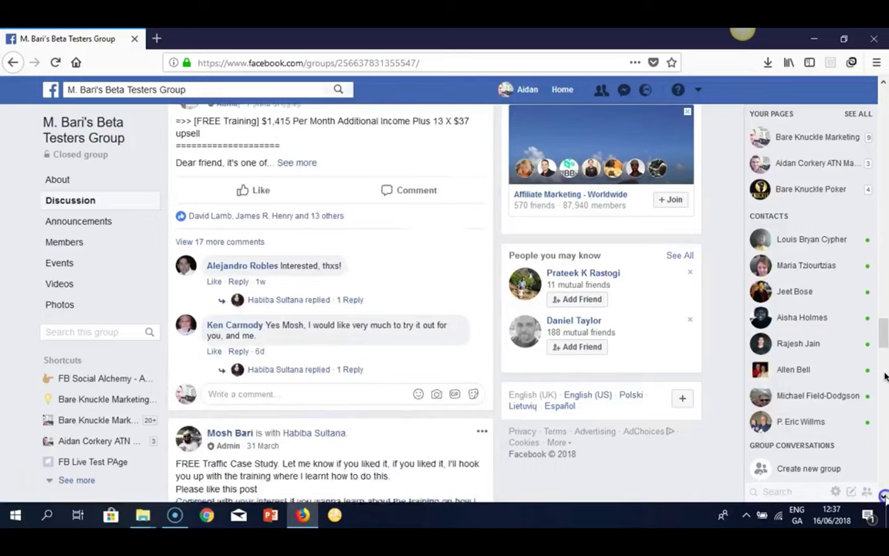
left_click(883, 83)
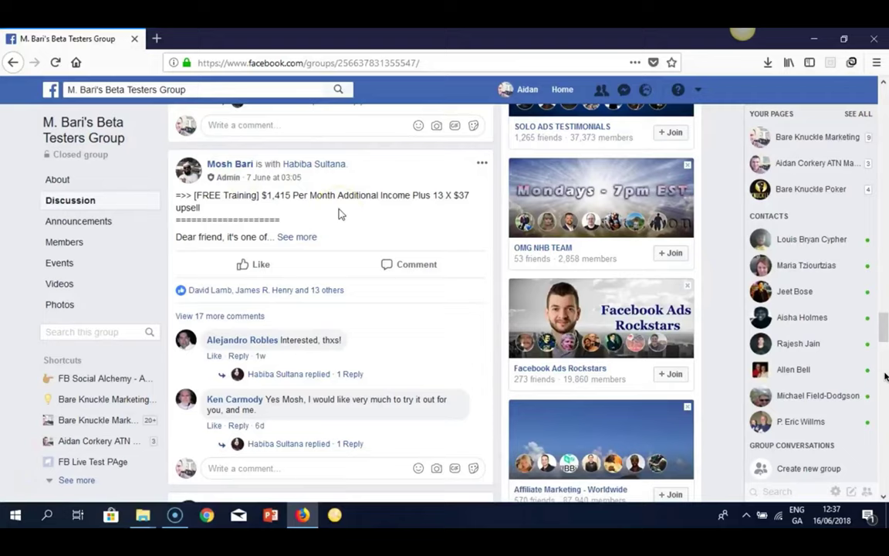
Check the profile cards of interested commenters and send a friend request to the one who commented "What's the link".
mouse_move(872, 382)
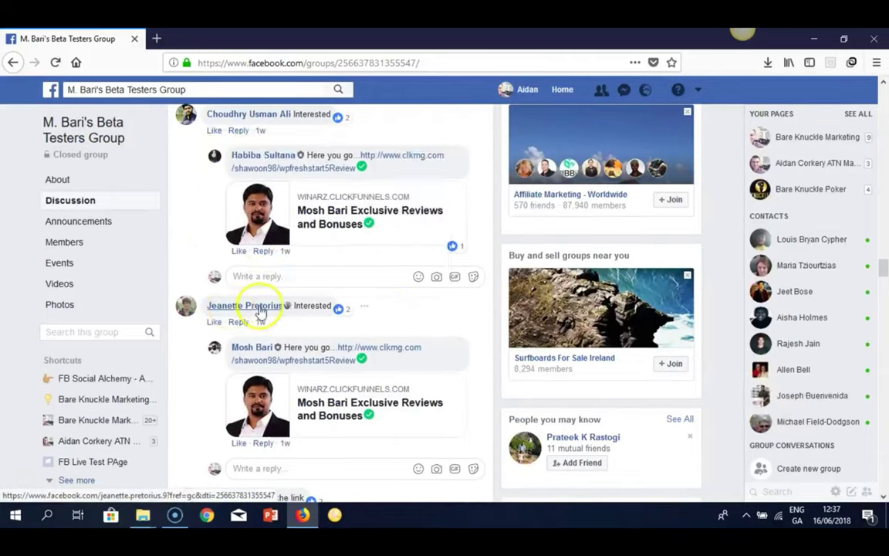
mouse_move(263, 306)
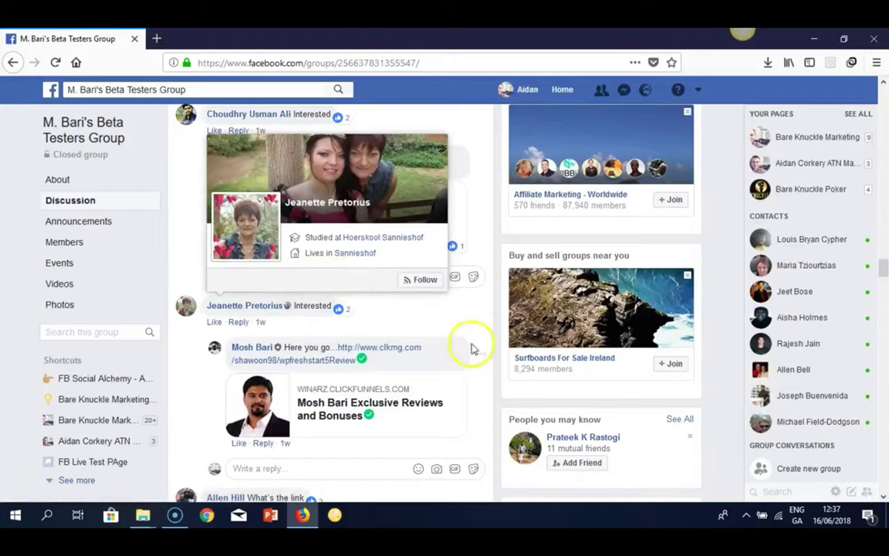
scroll(882, 493, "down", 3)
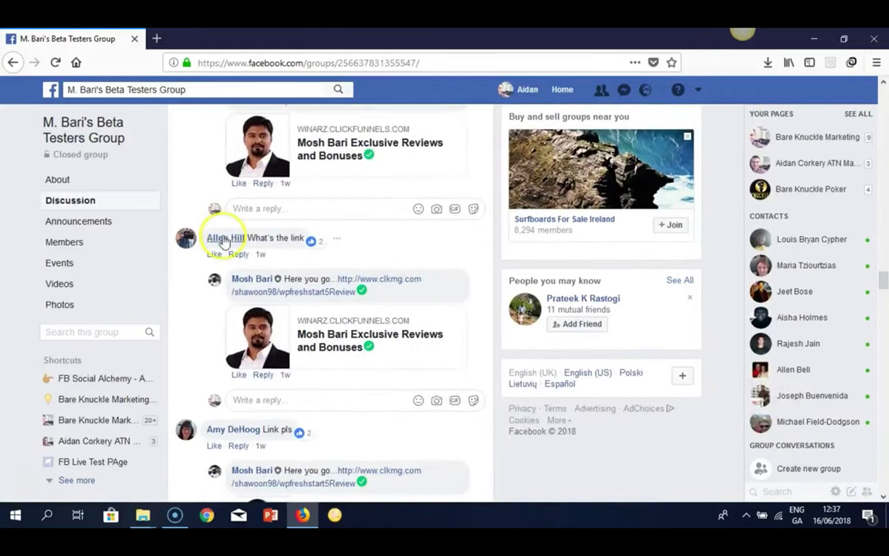
mouse_move(224, 239)
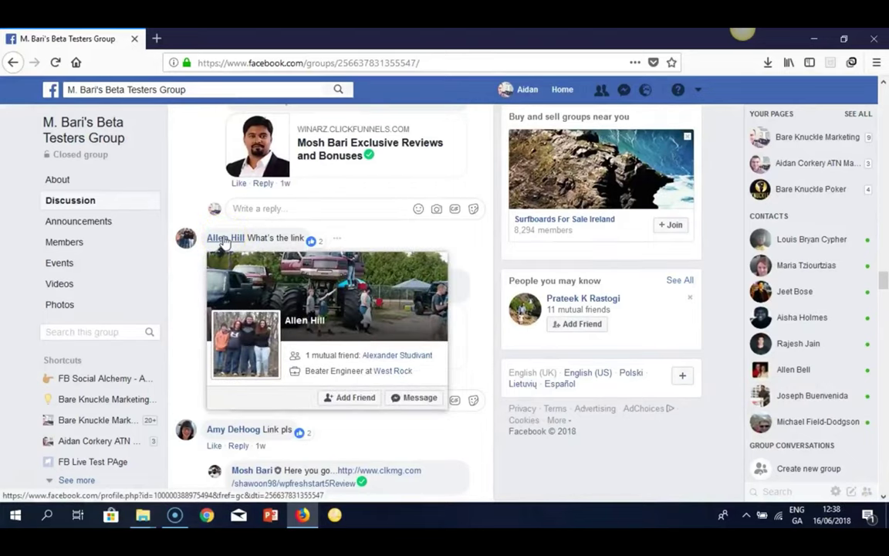
left_click(345, 398)
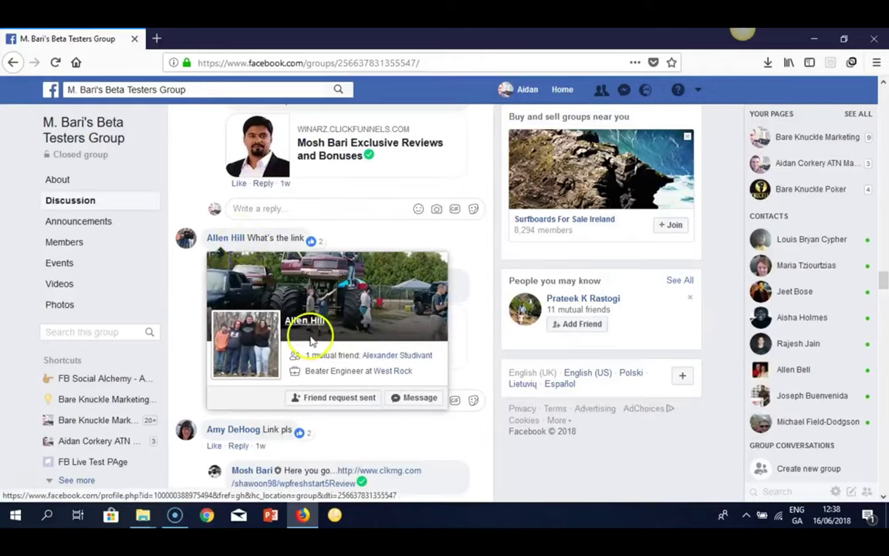
Add the person who just received the friend request to the Buyer Friends list.
left_click(324, 398)
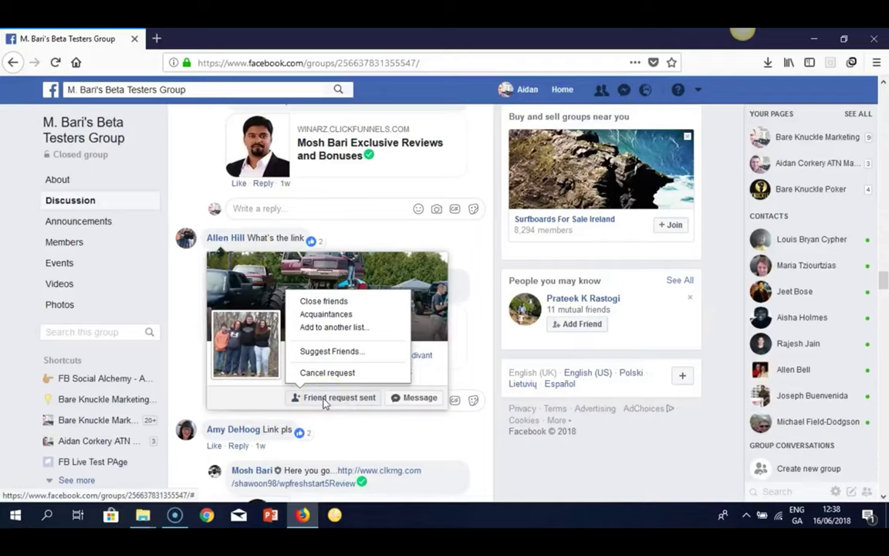
left_click(351, 327)
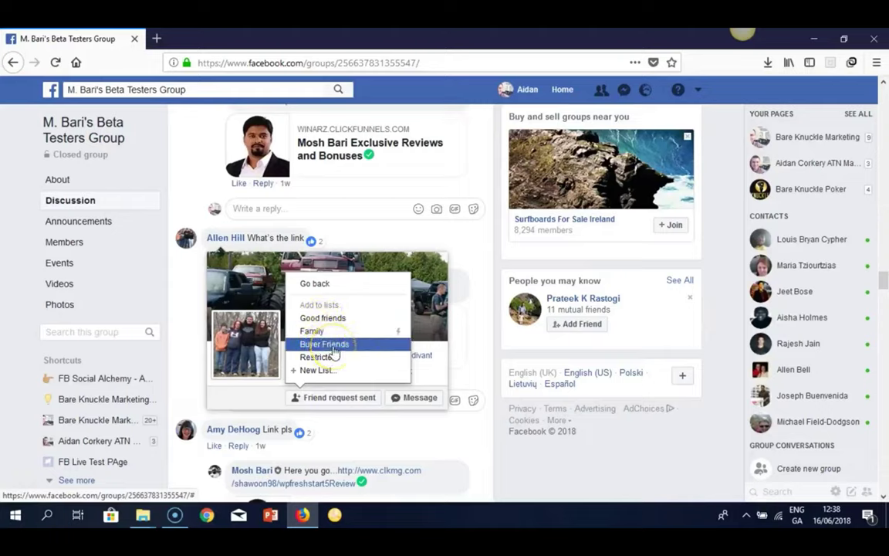
left_click(334, 351)
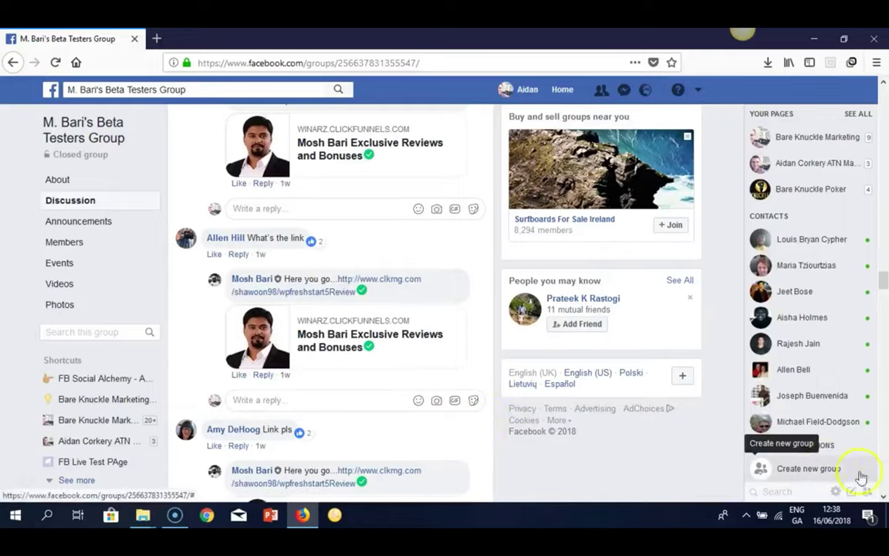
Send a friend request to the commenter who replied "yes" and works in web marketing, and add that person to the Buyer Friends list.
scroll(882, 498, "down", 4)
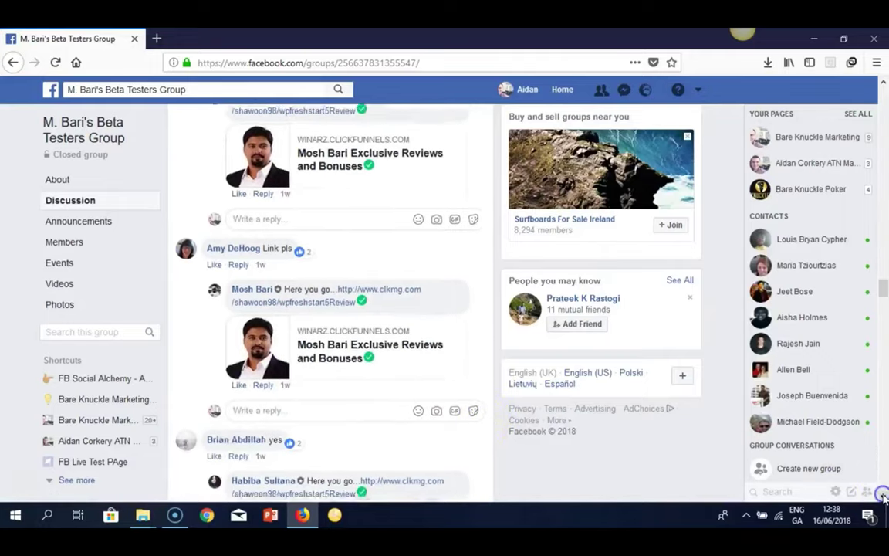
scroll(882, 497, "down", 1)
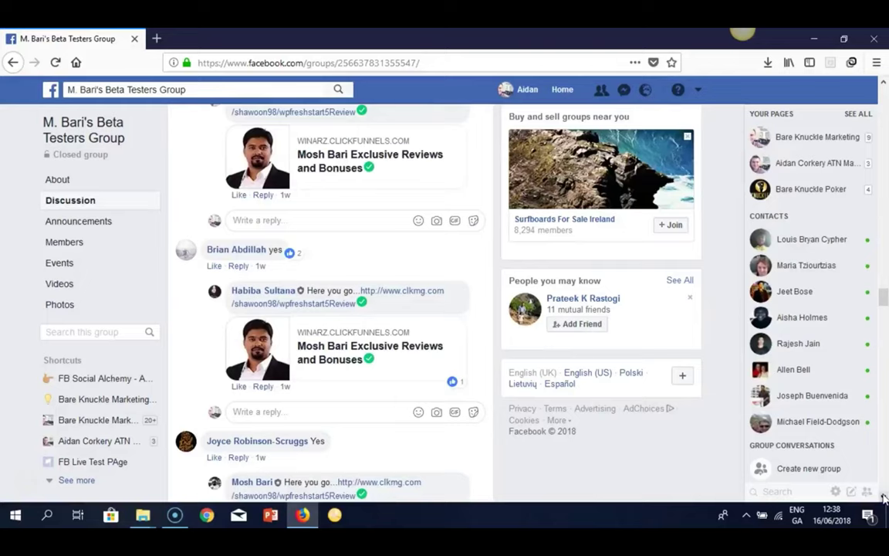
mouse_move(224, 257)
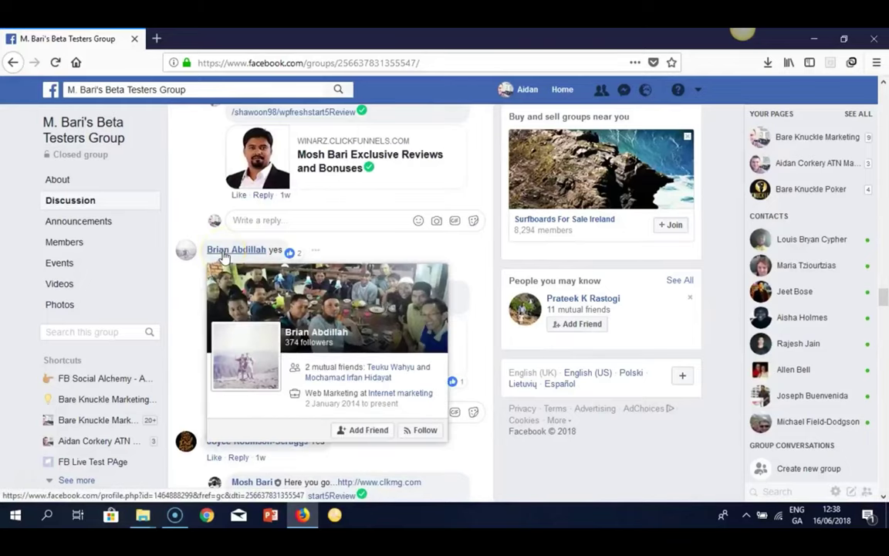
left_click(359, 429)
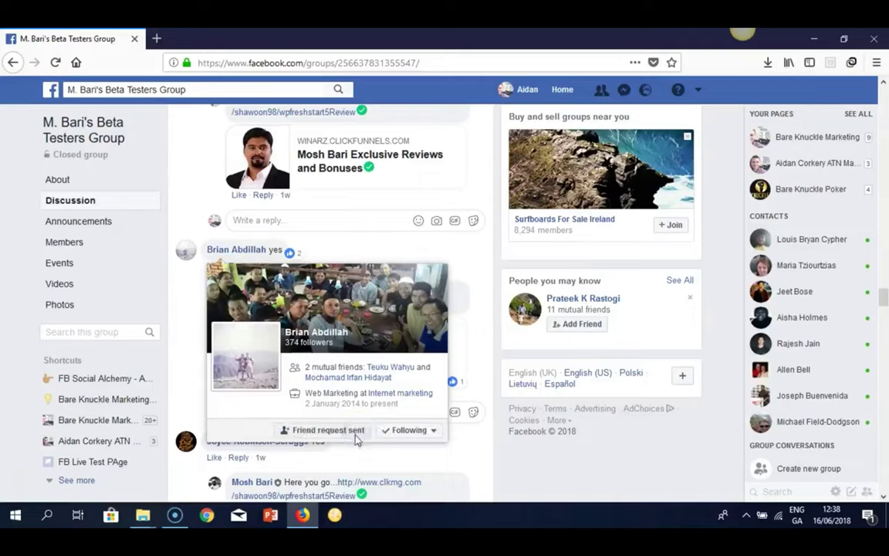
mouse_move(333, 437)
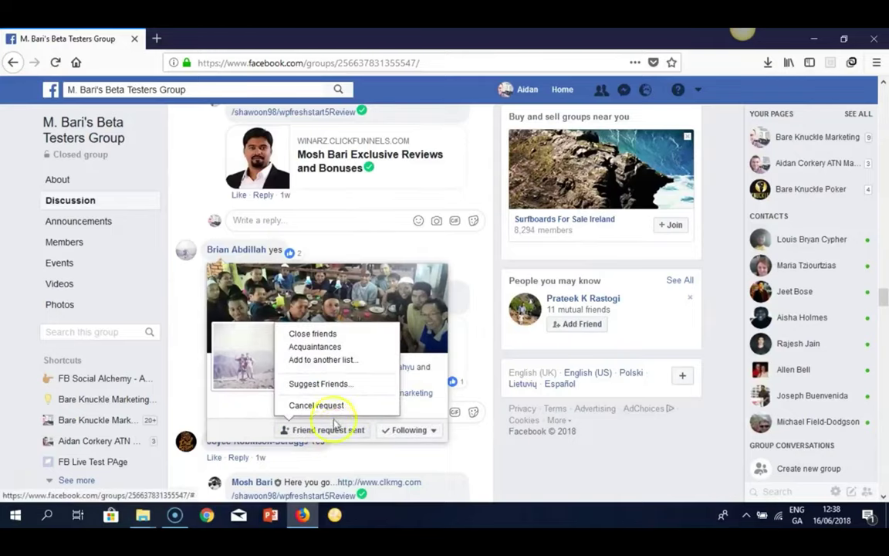
left_click(344, 361)
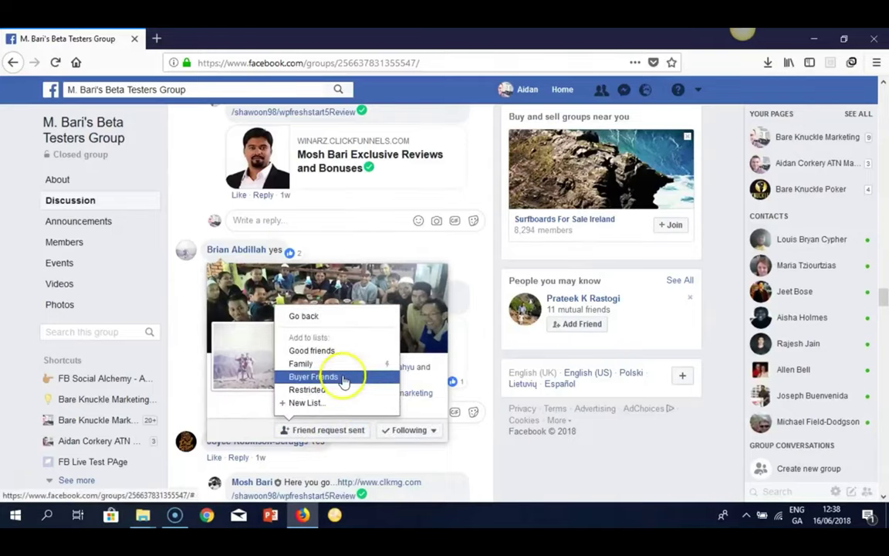
left_click(344, 378)
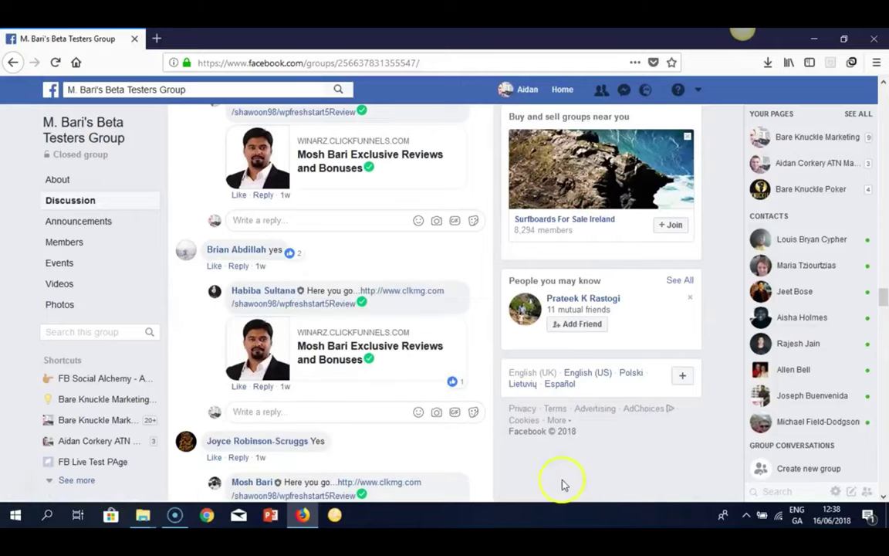
Befriend the next "Yes" commenter, who works for Sunshyne Travels, and add that person to the Buyer Friends list.
left_click(884, 494)
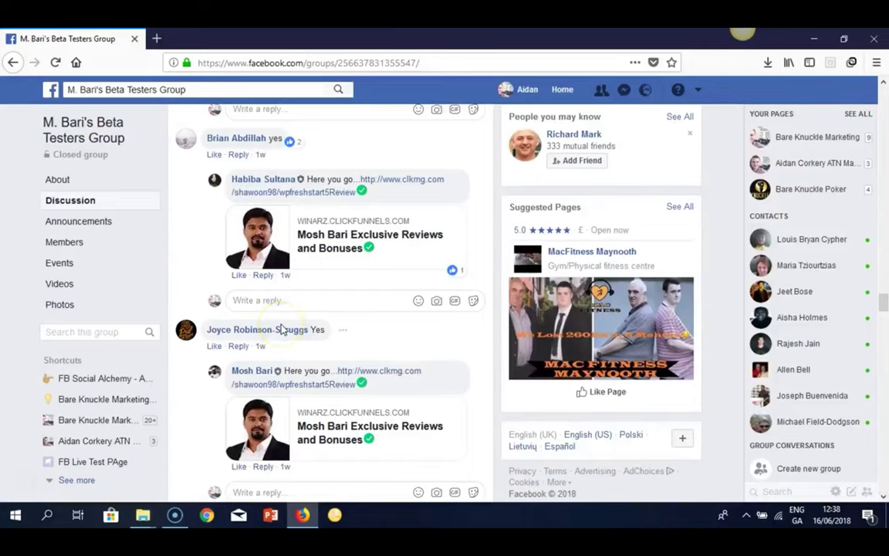
mouse_move(282, 334)
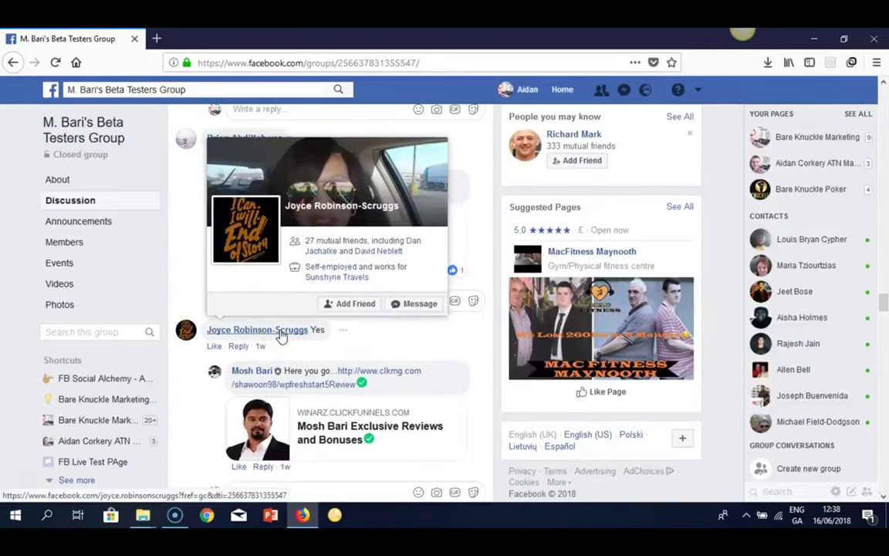
left_click(333, 307)
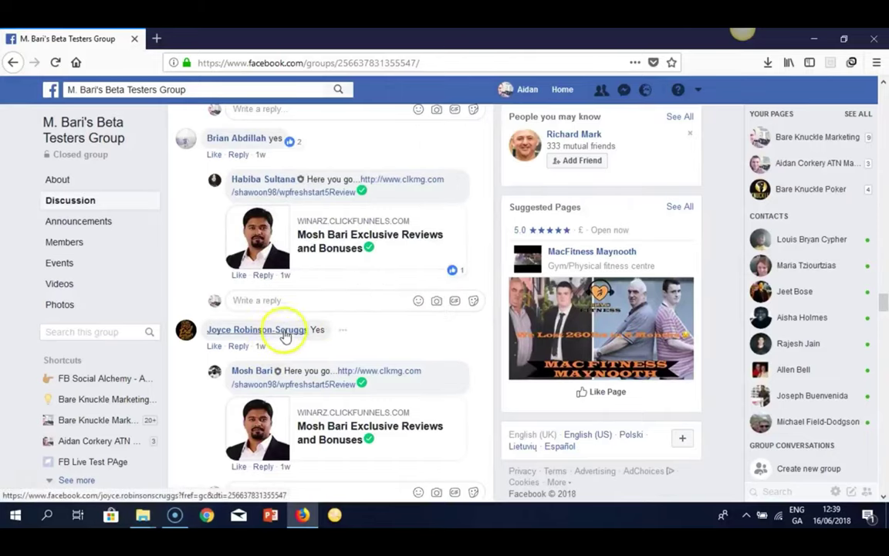
mouse_move(286, 334)
mouse_move(347, 306)
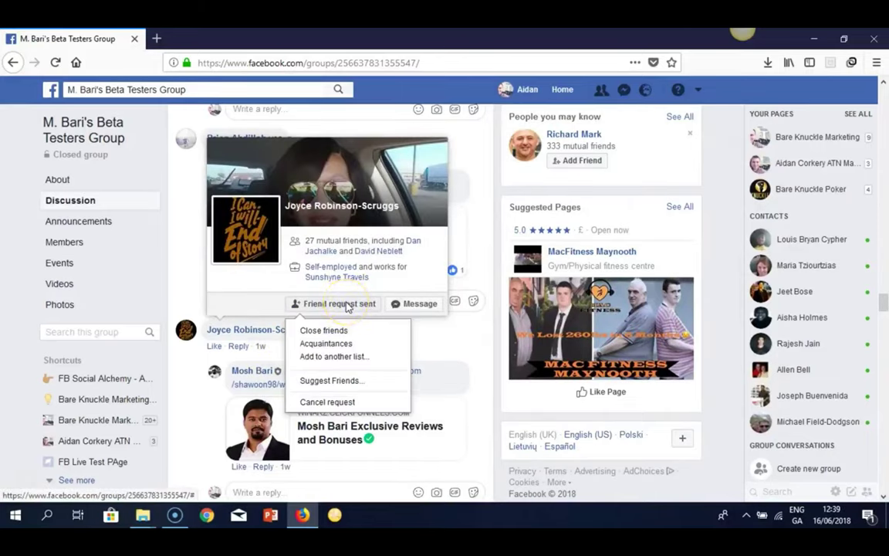
left_click(345, 357)
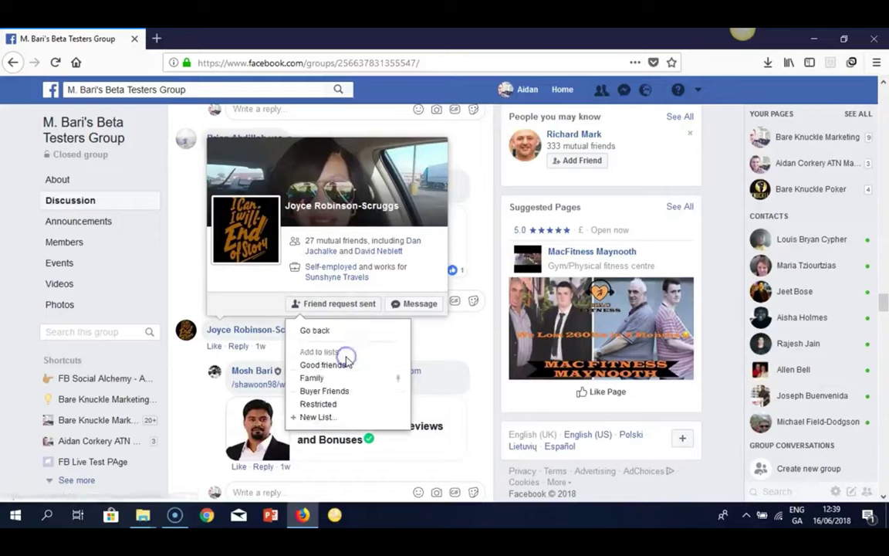
left_click(335, 395)
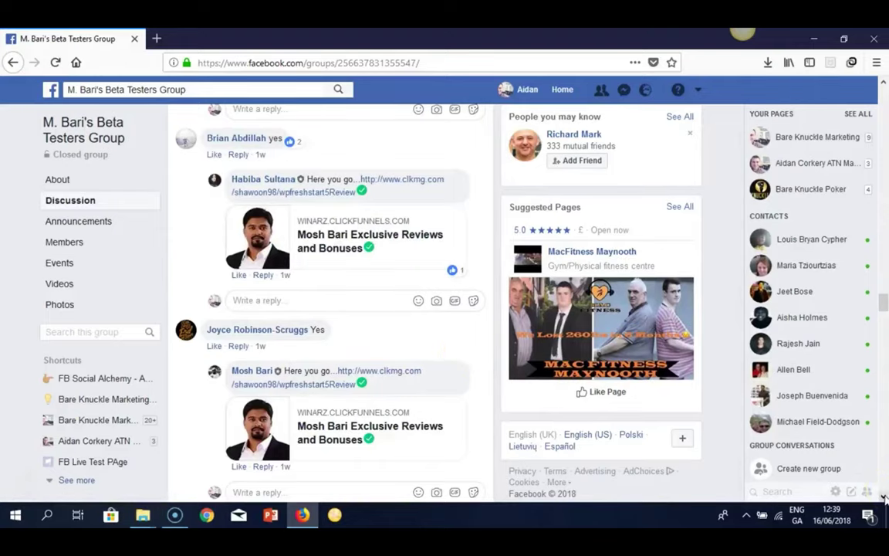
Befriend the "Yes" commenter further down who owns Bishop's Florist, and add that person to the Buyer Friends list.
scroll(883, 496, "down", 5)
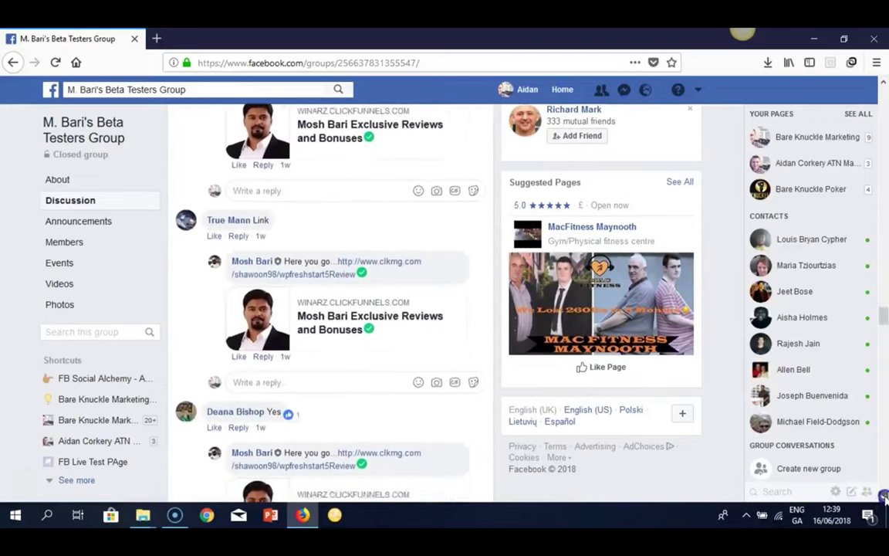
scroll(884, 495, "down", 2)
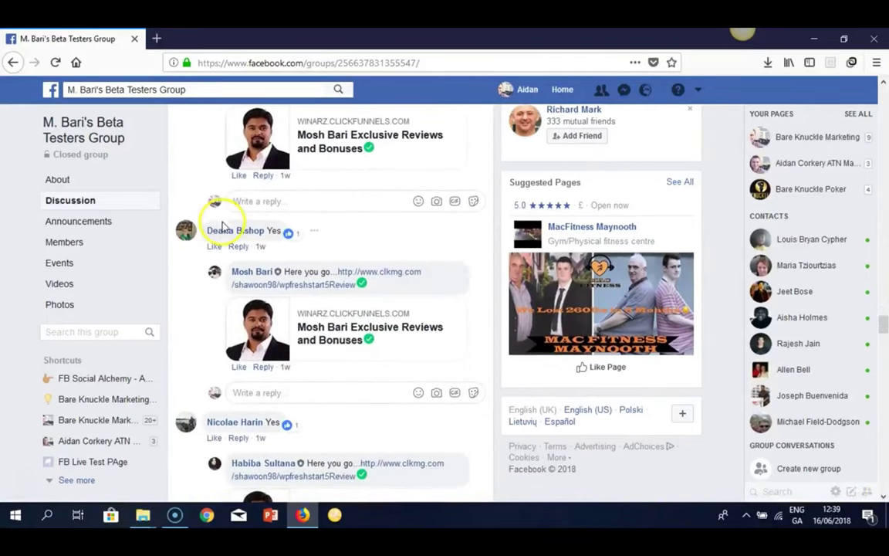
mouse_move(228, 232)
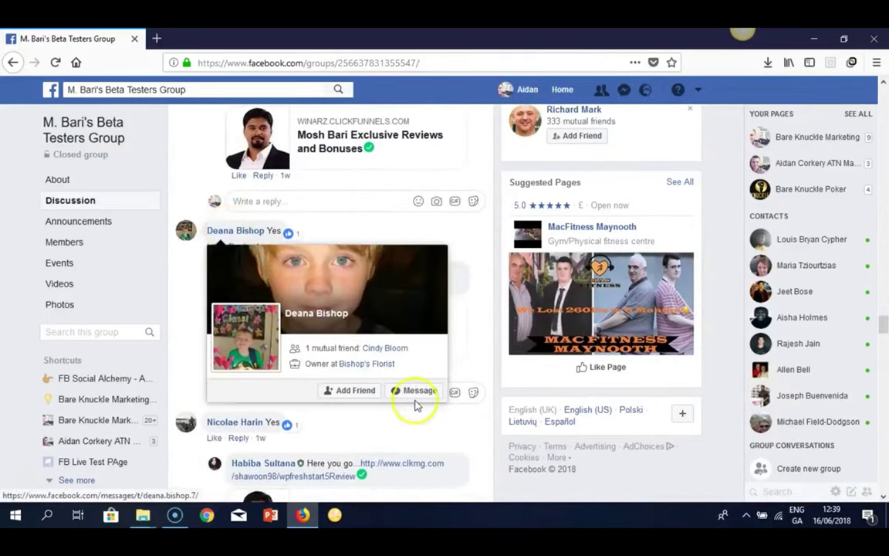
left_click(359, 391)
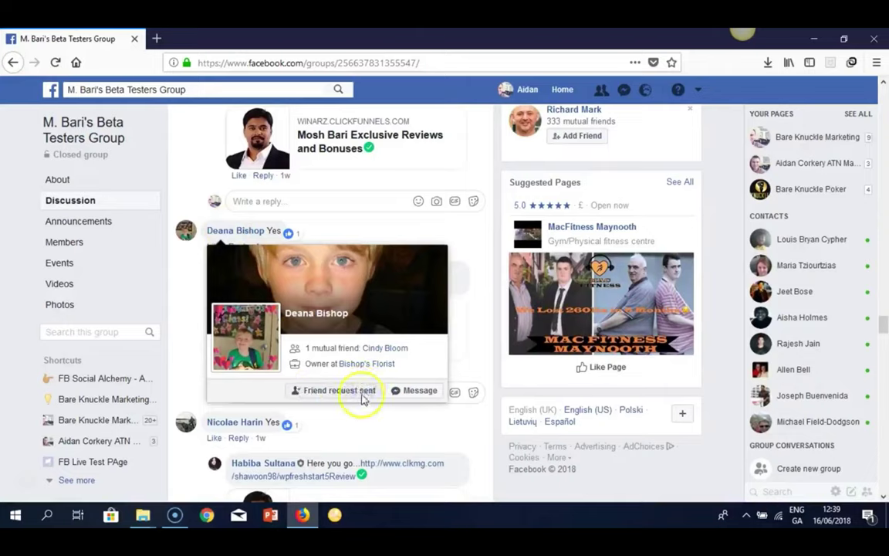
mouse_move(363, 398)
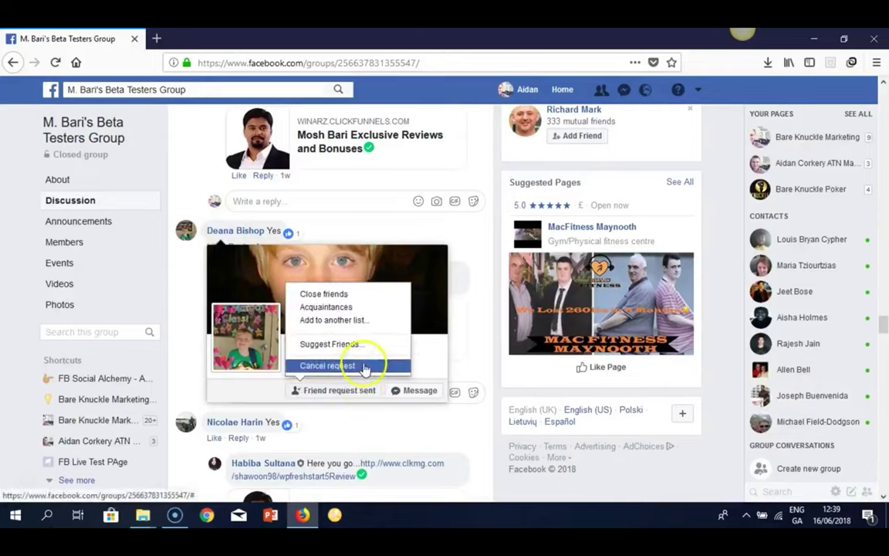
left_click(350, 323)
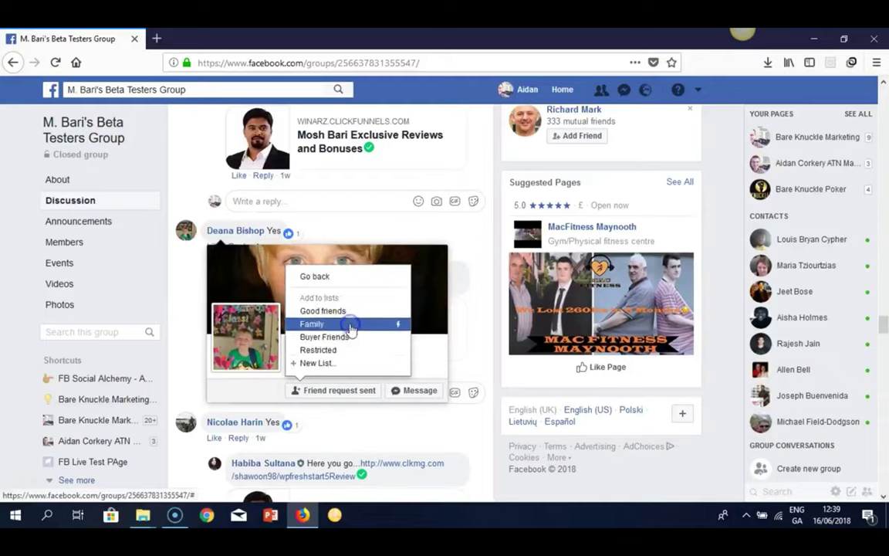
left_click(352, 339)
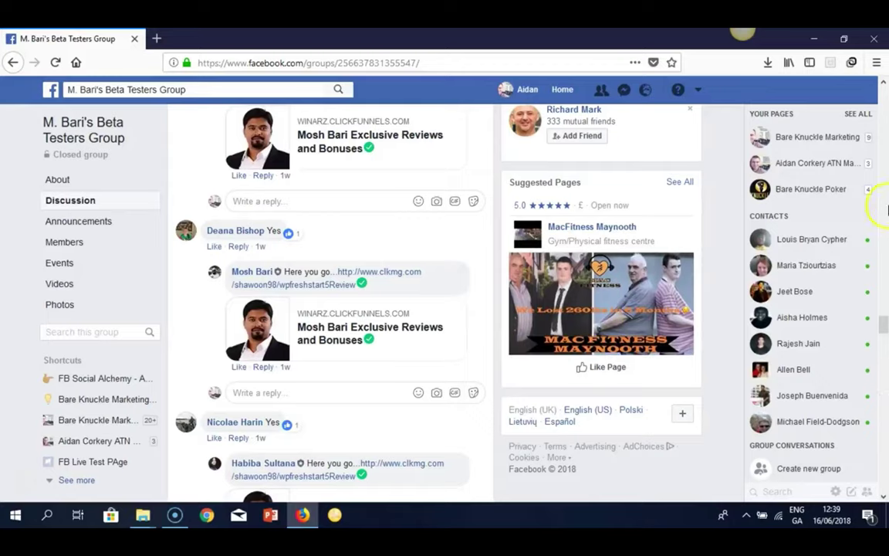
Leave the group discussion and open your own profile timeline.
scroll(887, 208, "up", 4)
scroll(888, 208, "up", 5)
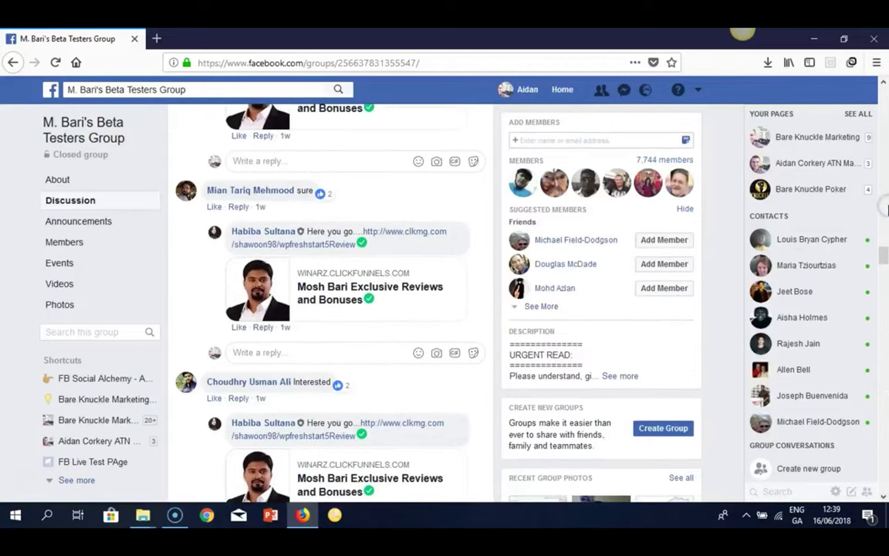
scroll(888, 209, "up", 3)
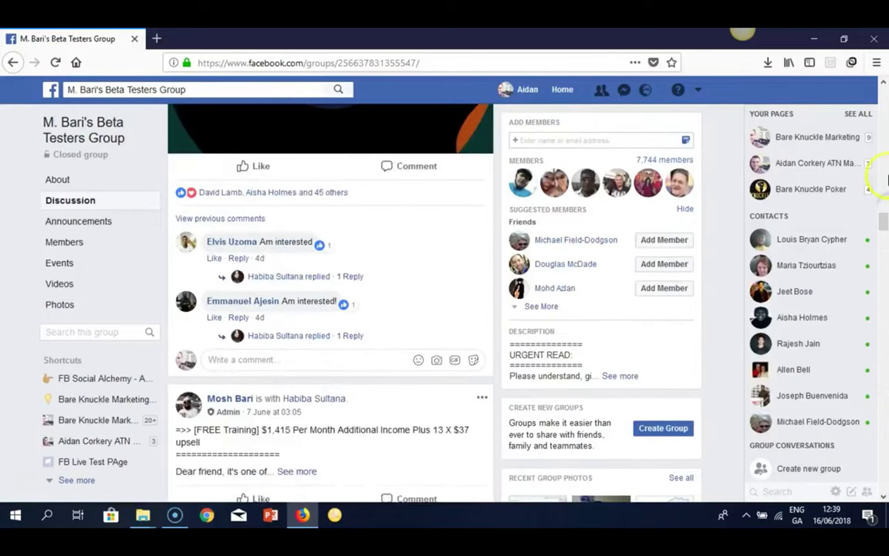
scroll(887, 179, "up", 10)
scroll(886, 123, "up", 8)
scroll(883, 91, "up", 1)
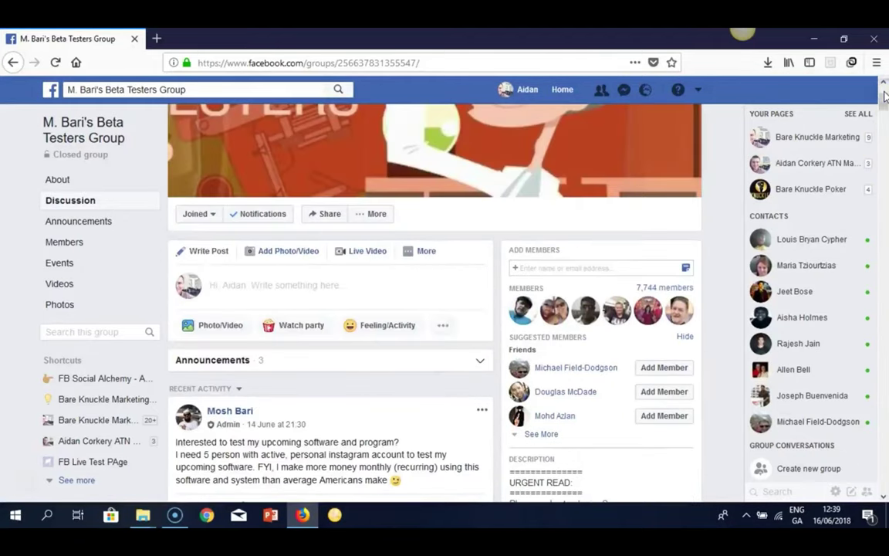
scroll(884, 91, "up", 3)
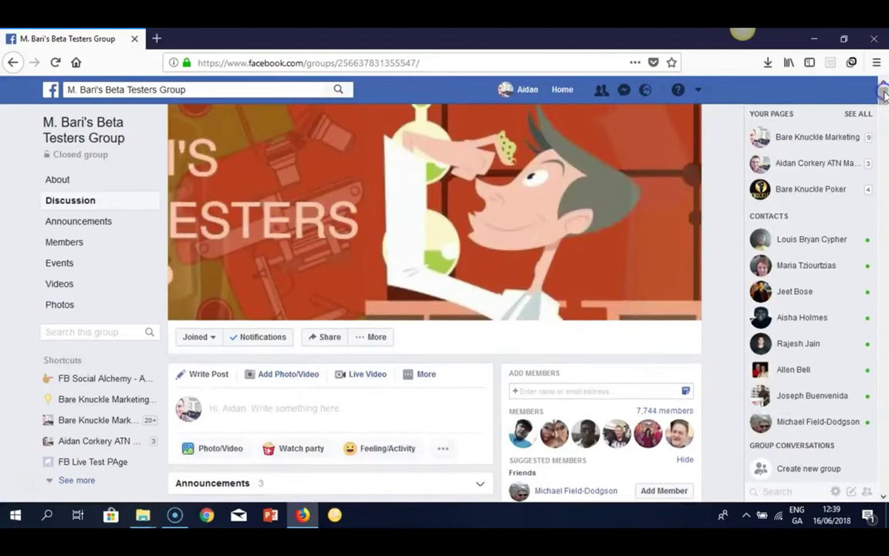
left_click(528, 90)
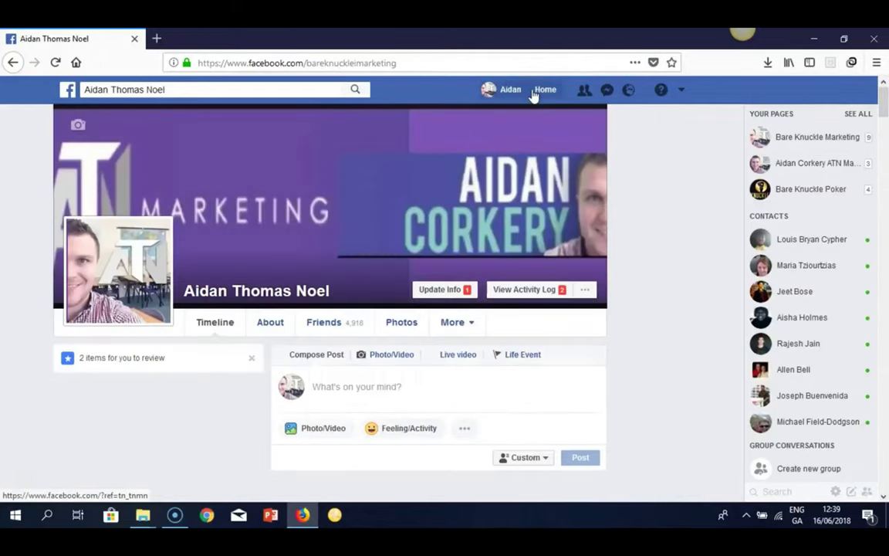
Compose a new timeline post with the text "Have a great weekend".
left_click(385, 392)
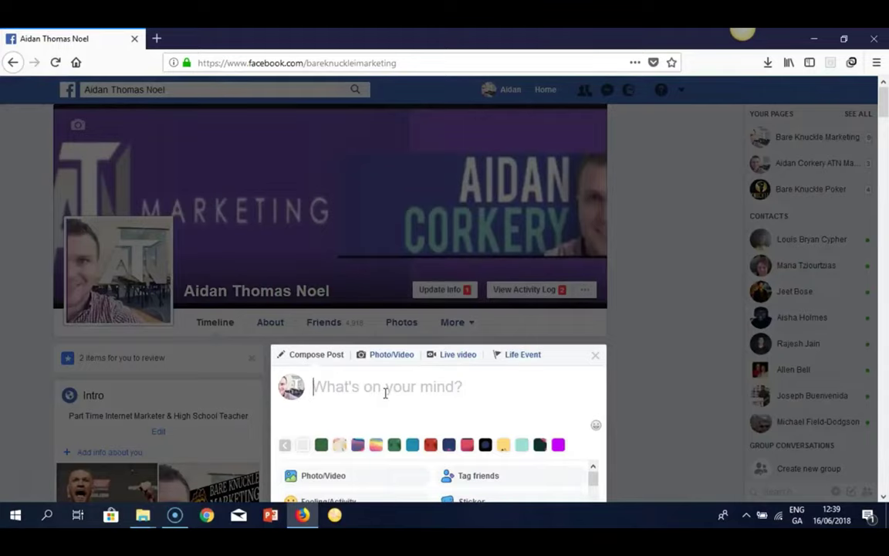
type("Hav")
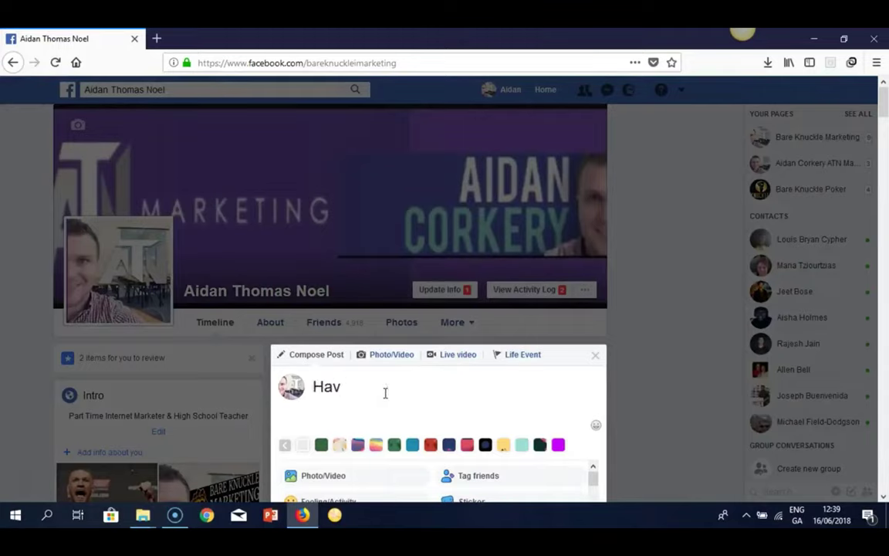
type("e a great weekend")
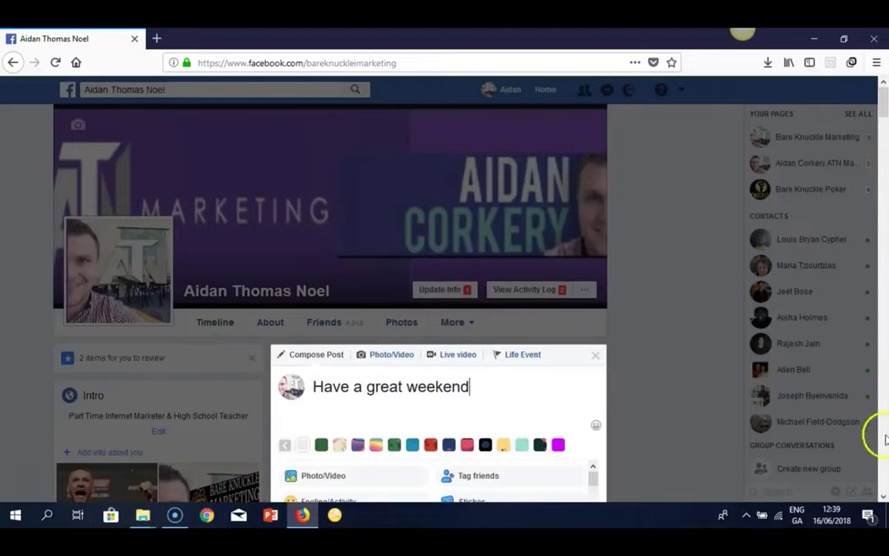
Change the post's audience from Custom to Specific friends to open the friend and list selection.
left_click(885, 497)
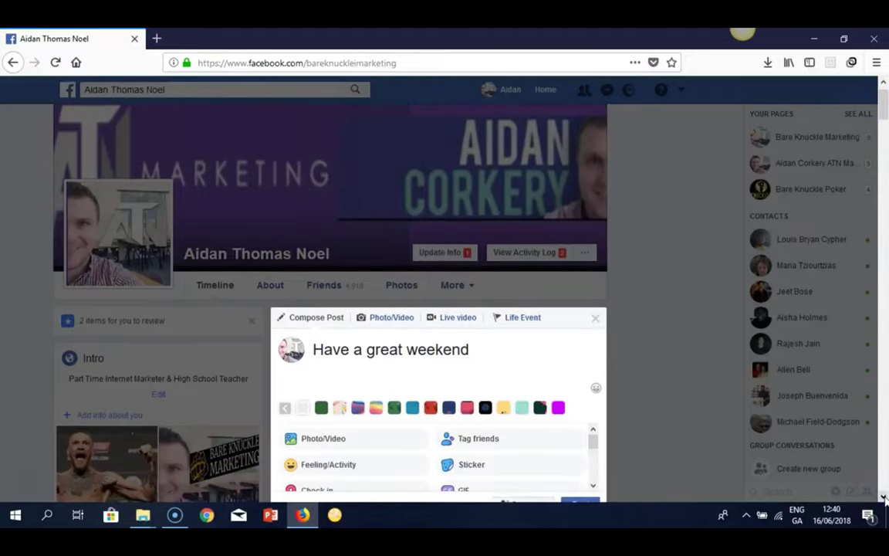
scroll(885, 497, "down", 3)
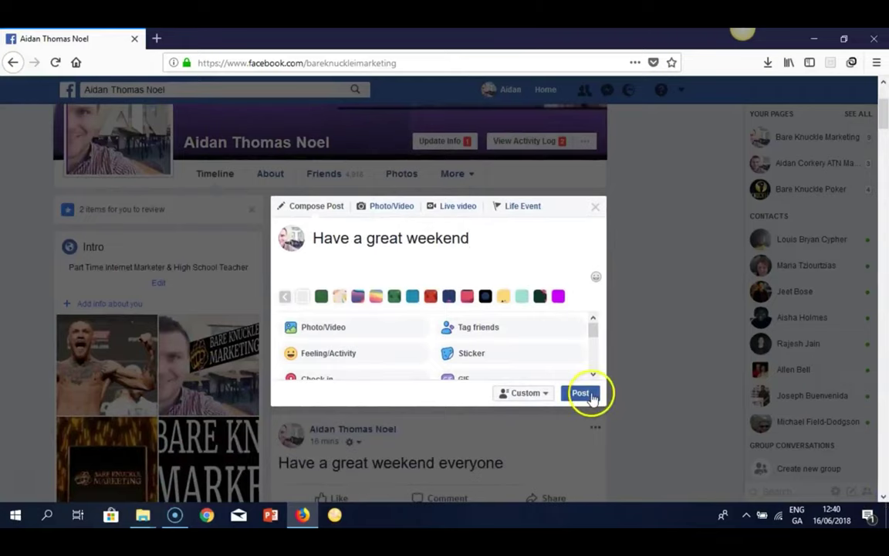
left_click(544, 394)
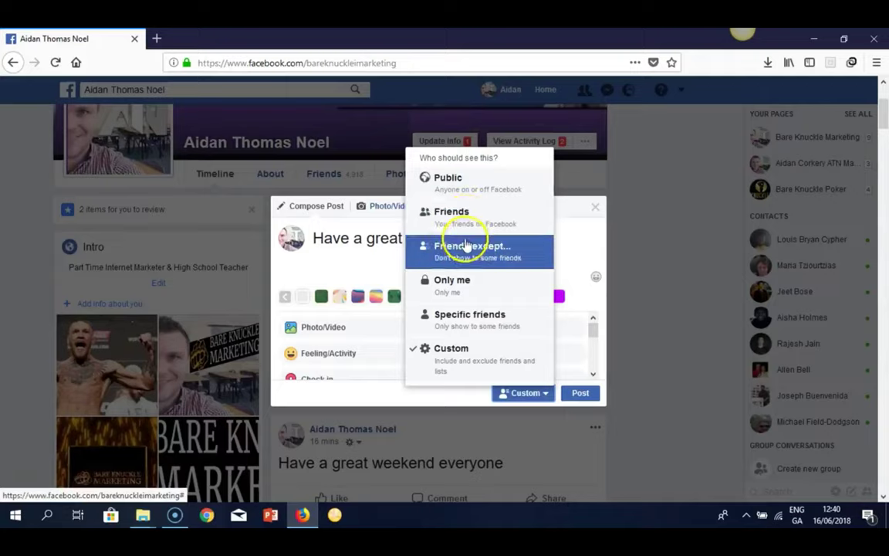
left_click(467, 325)
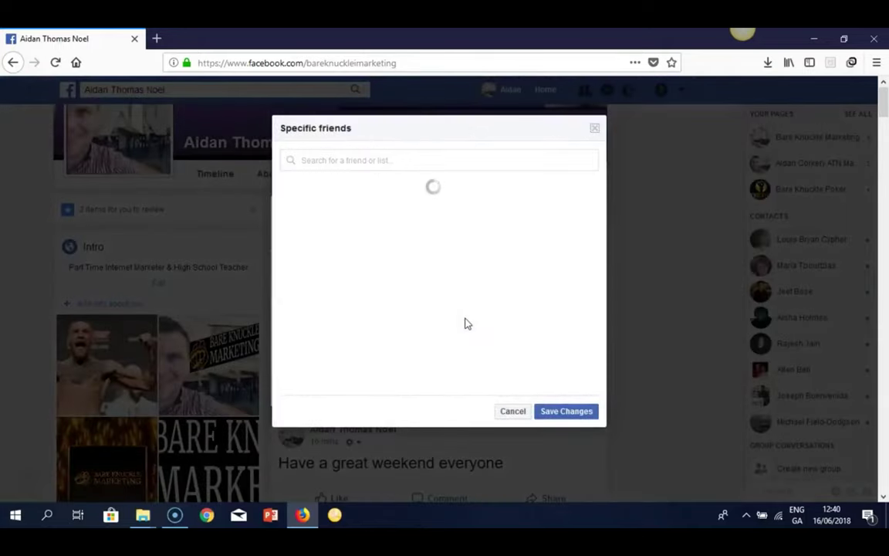
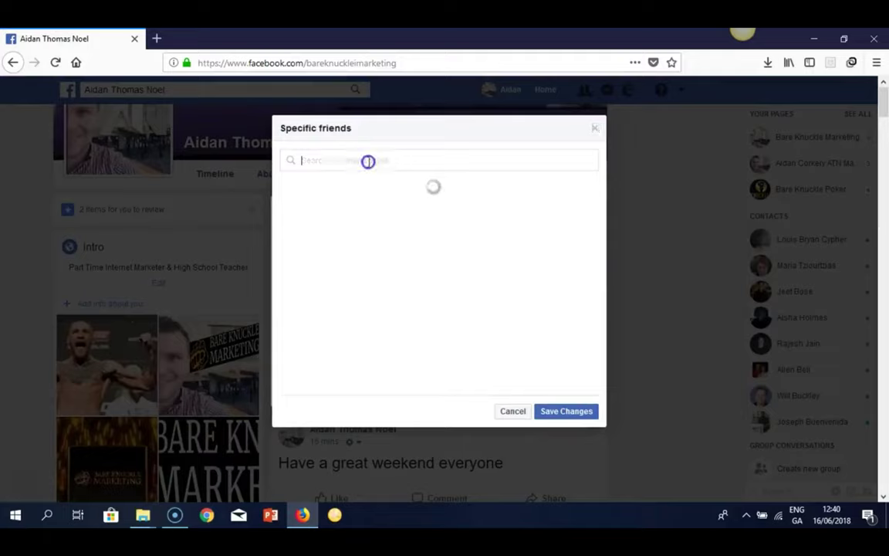
Search the specific friends selection for "buyer friends" and clear the search text.
type("buy")
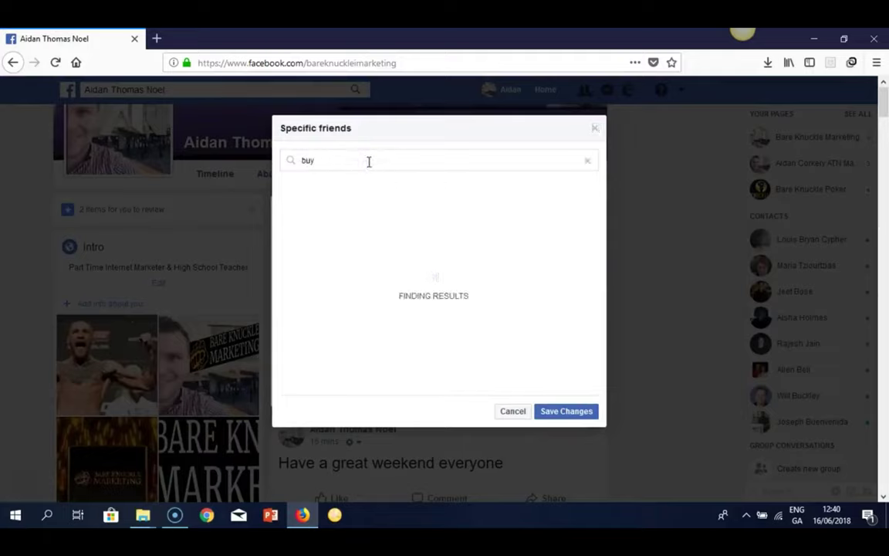
type("er friends")
key("BackSpace")
key("BackSpace")
key("BackSpace")
key("BackSpace")
key("BackSpace")
key("BackSpace")
key("BackSpace")
key("BackSpace")
key("BackSpace")
key("BackSpace")
key("BackSpace")
key("BackSpace")
key("BackSpace")
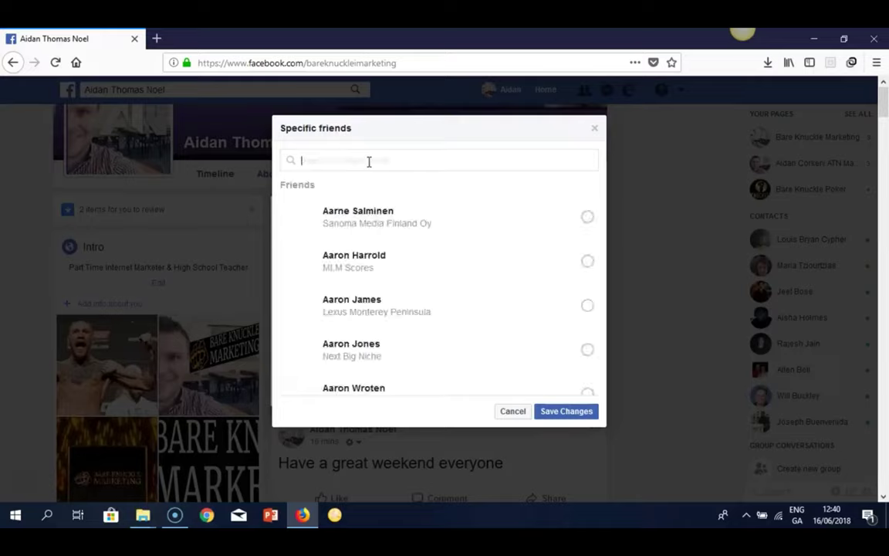
Search the specific friends selection again, using the capitalised list name "Buyer Friends".
type("Buyer")
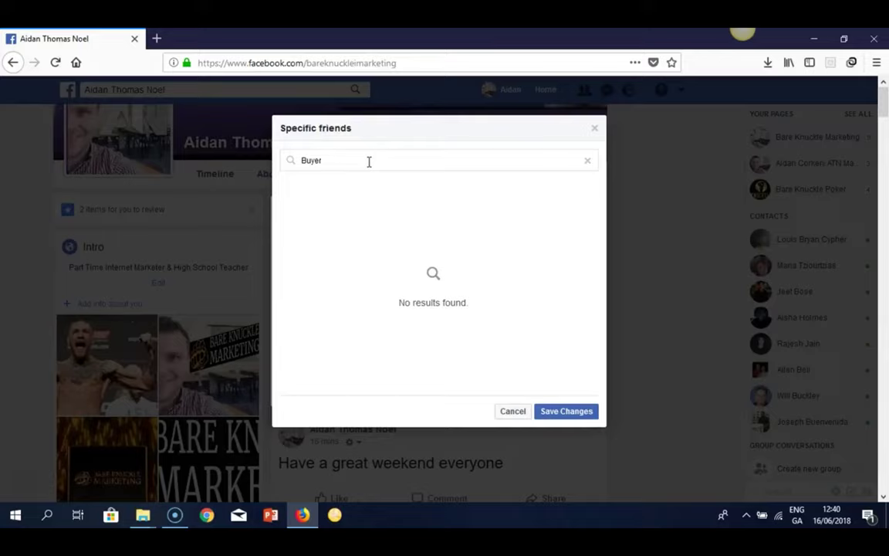
type(" Friends")
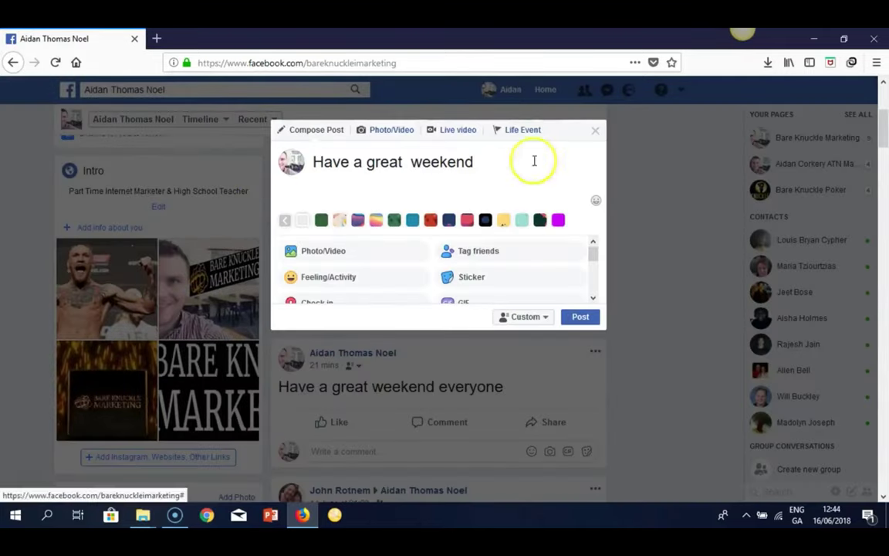
Restrict the "Have a great weekend" post to the Buyer Friends list through the Specific friends audience option and publish it.
left_click(526, 319)
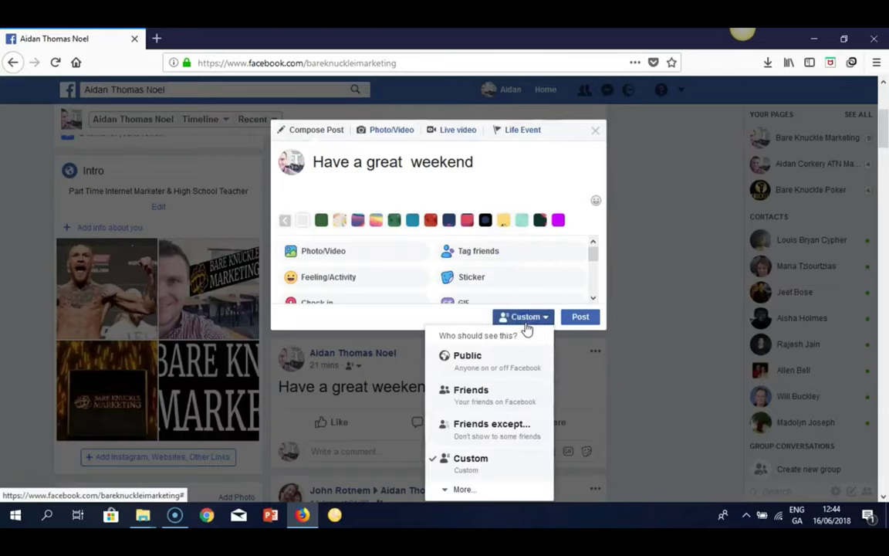
left_click(884, 498)
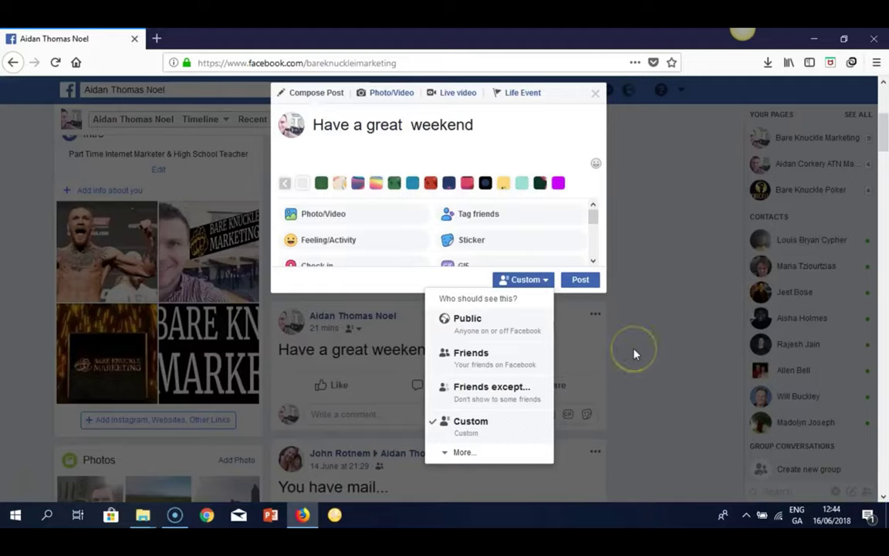
left_click(588, 357)
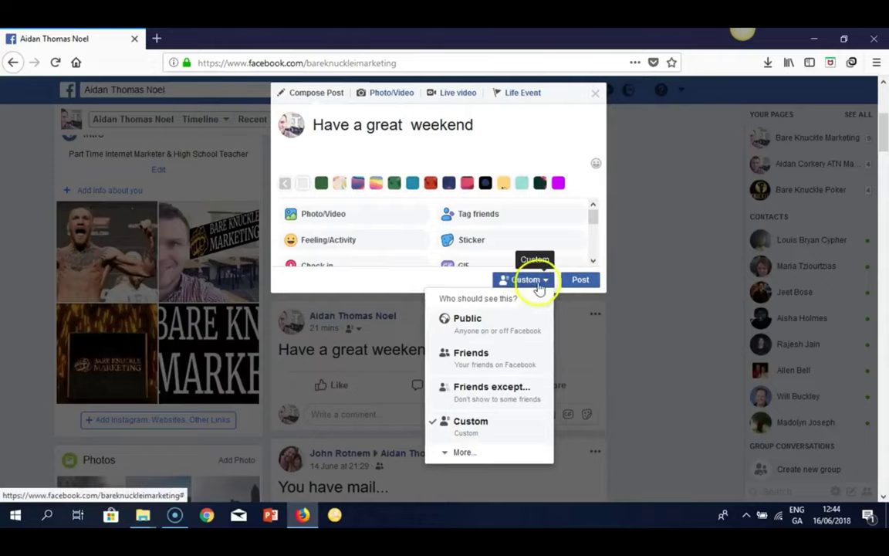
left_click(463, 453)
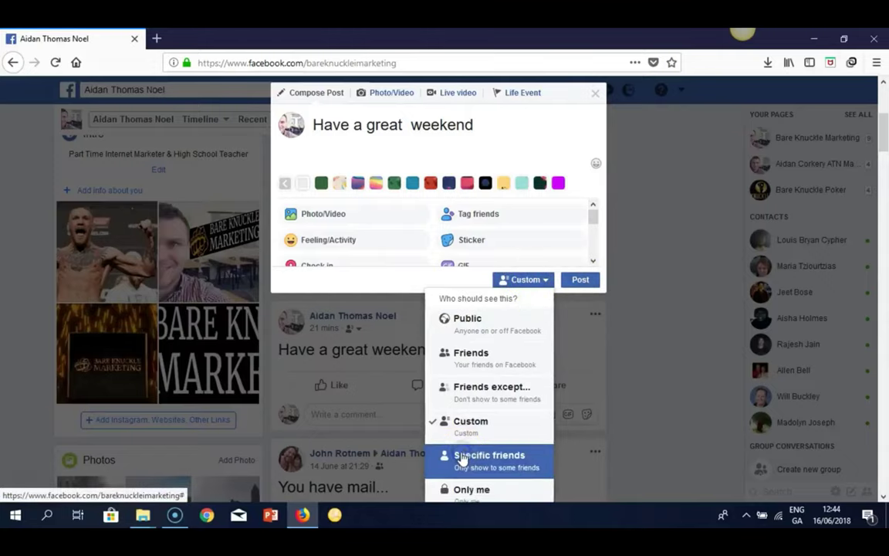
left_click(491, 464)
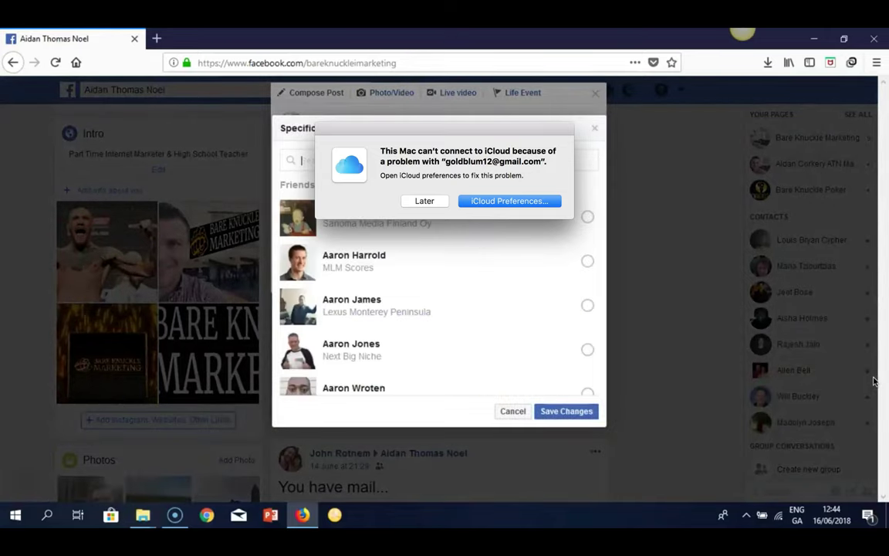
left_click(422, 200)
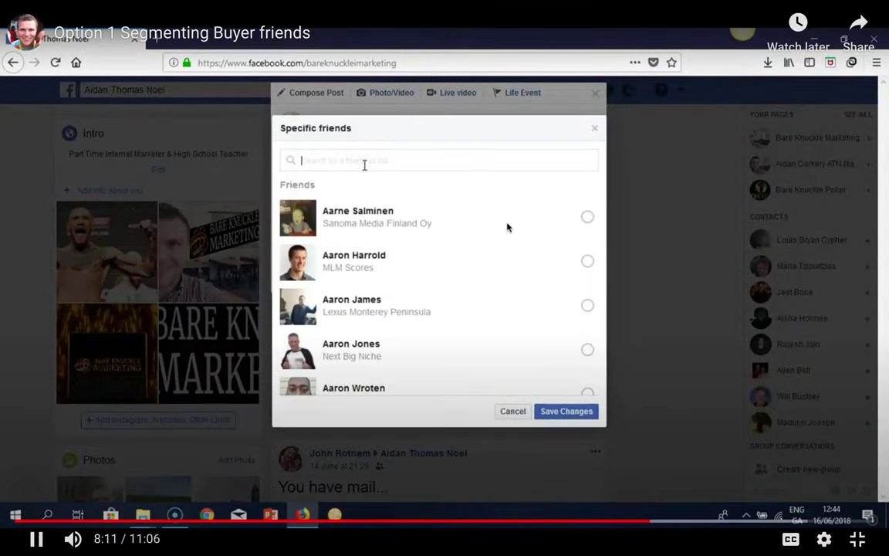
type("Bu")
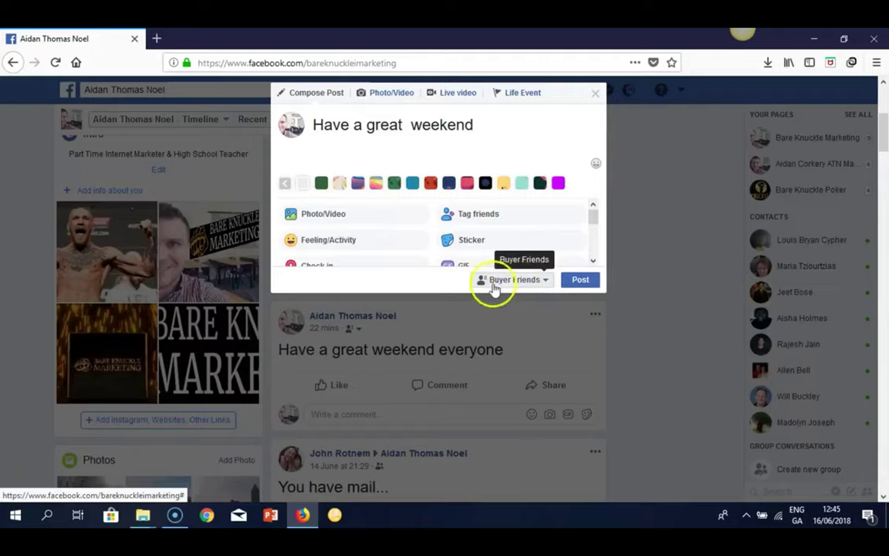
left_click(579, 281)
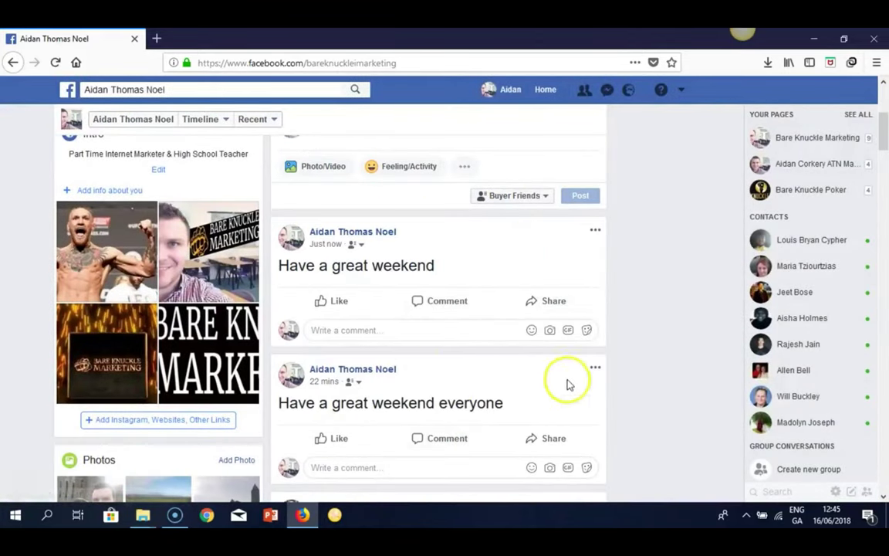
Delete the older "Have a great weekend everyone" post from the timeline.
left_click(595, 369)
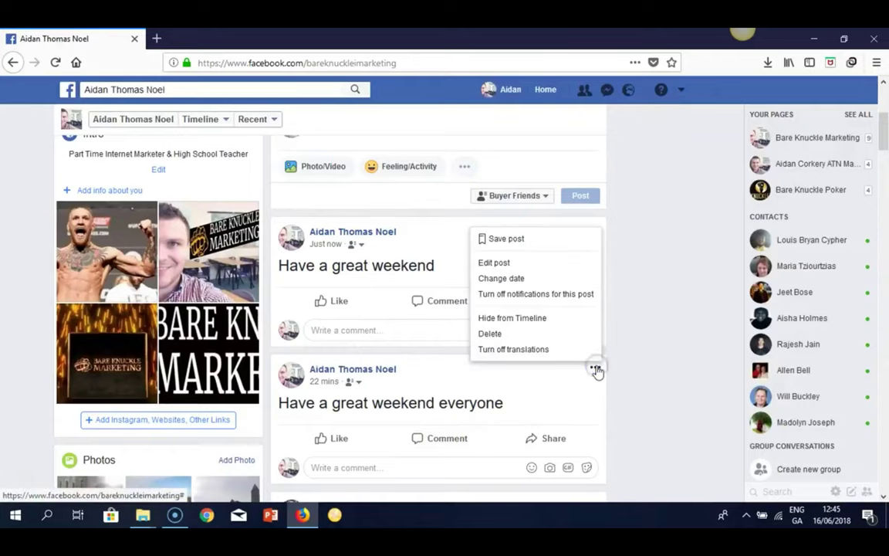
left_click(568, 335)
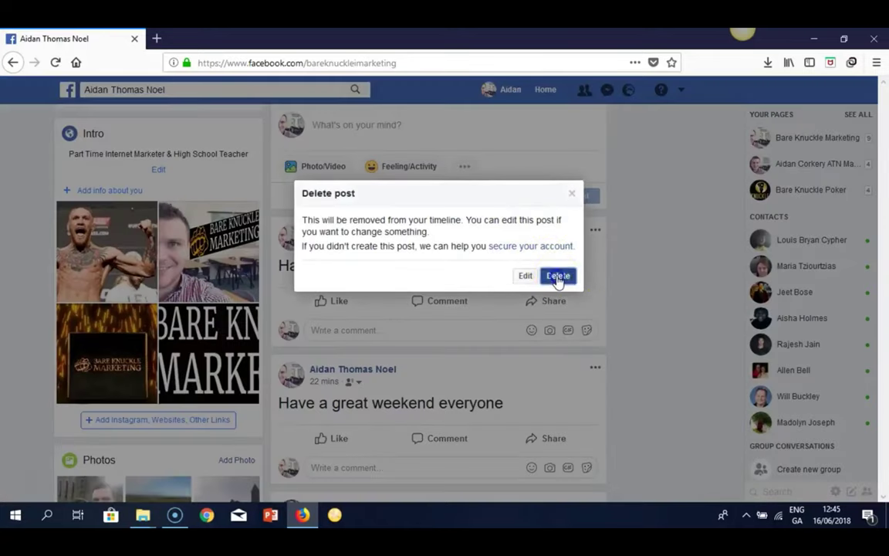
left_click(557, 276)
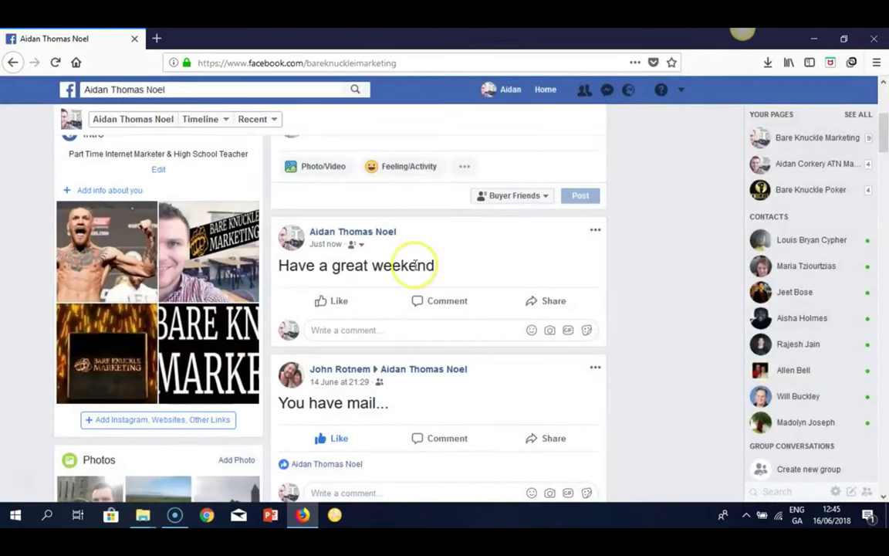
mouse_move(382, 301)
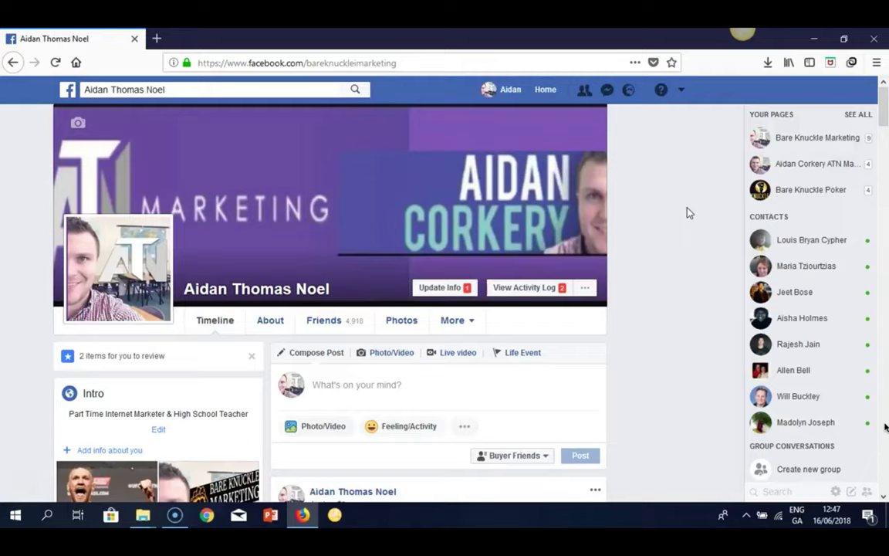
mouse_move(783, 166)
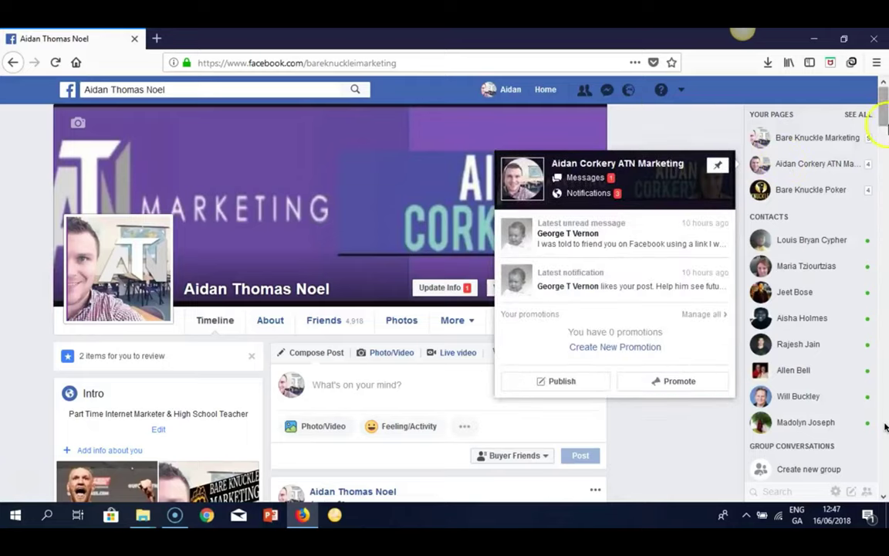
left_click(658, 116)
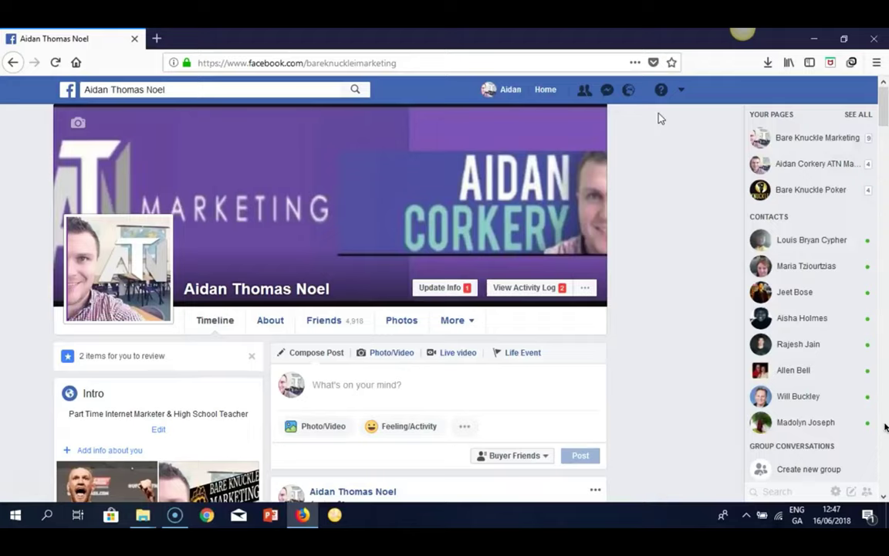
mouse_move(882, 424)
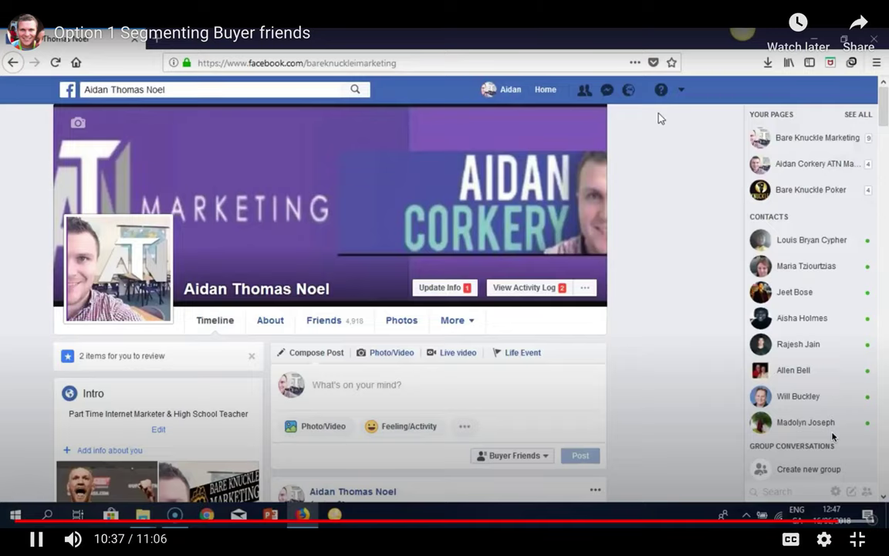